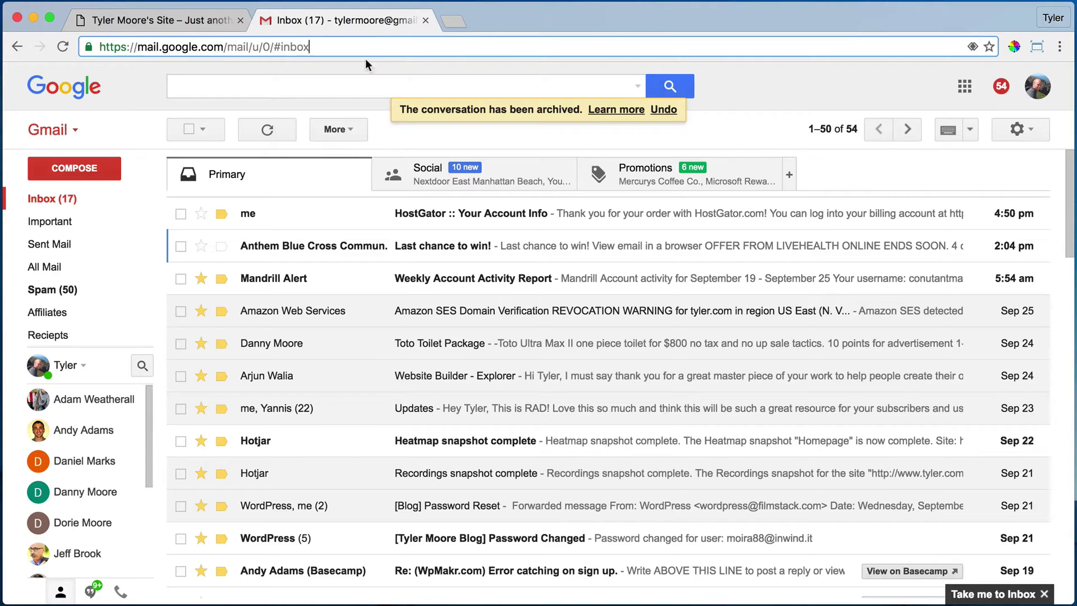
# Step: Open the 'HostGator :: Your Account Info' email from the Gmail inbox
pyautogui.click(450, 218)
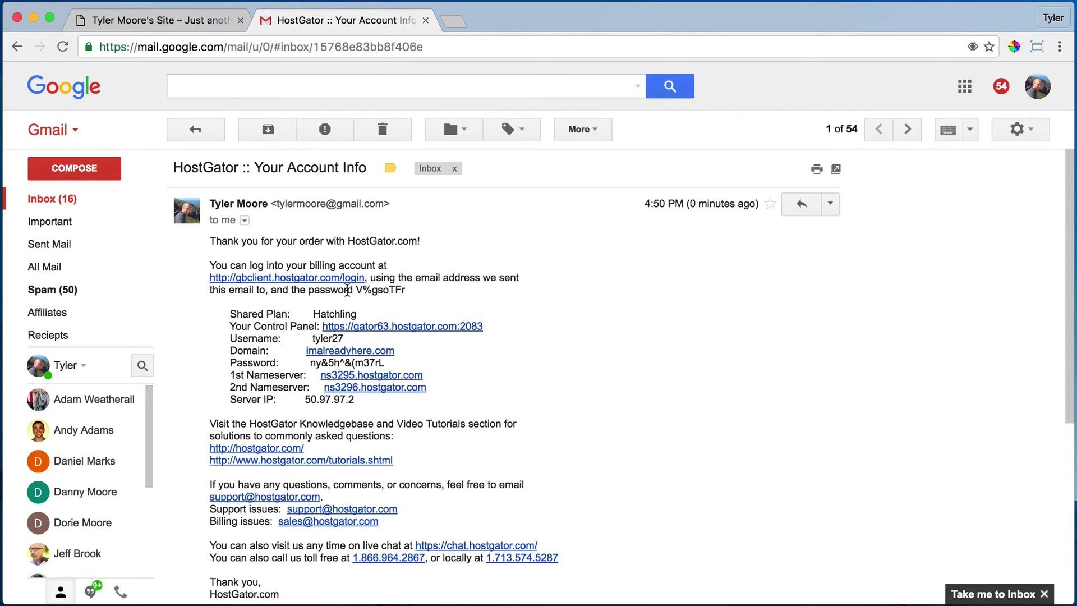
# Step: Load tyler.com in a new browser tab
pyautogui.click(453, 21)
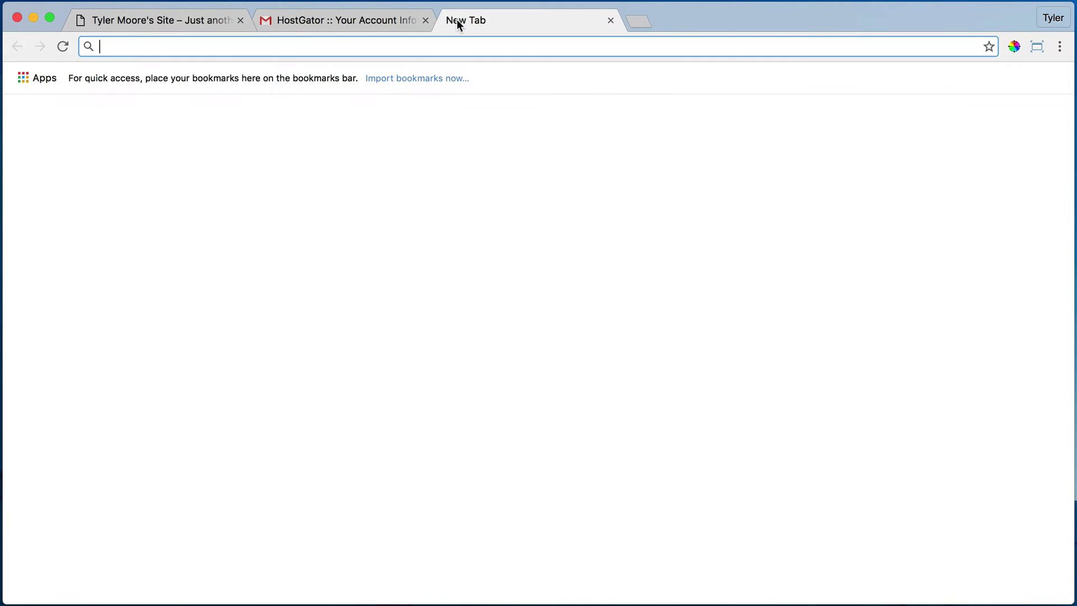
pyautogui.write('tyler.com')
pyautogui.press('Return')
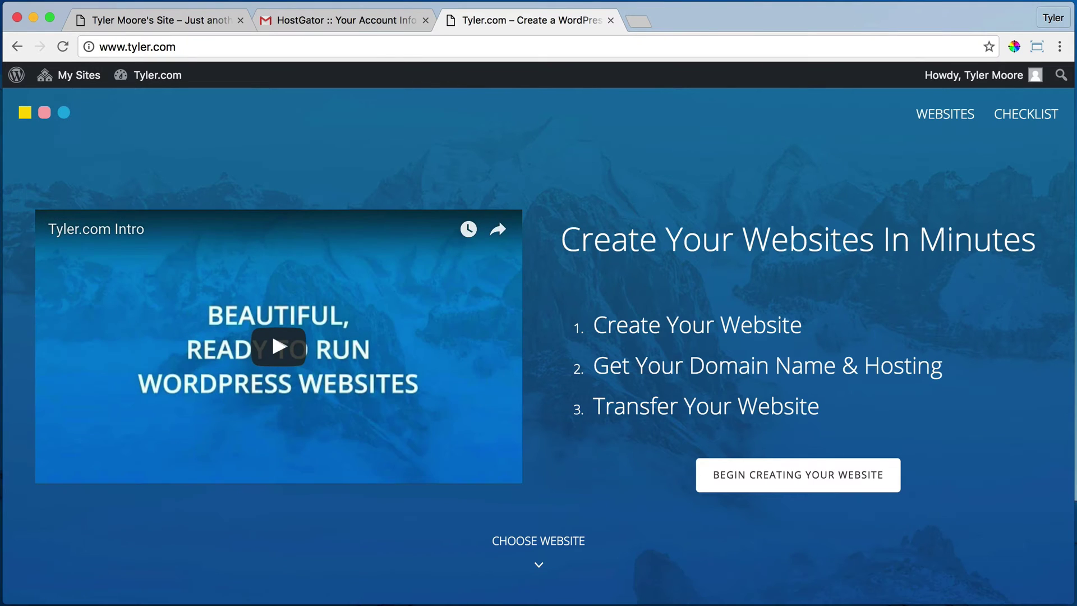
# Step: Highlight the Create Your Website, Get Your Domain Name & Hosting and Transfer Your Website steps, then return to the email
pyautogui.moveTo(591, 331); pyautogui.dragTo(753, 328)
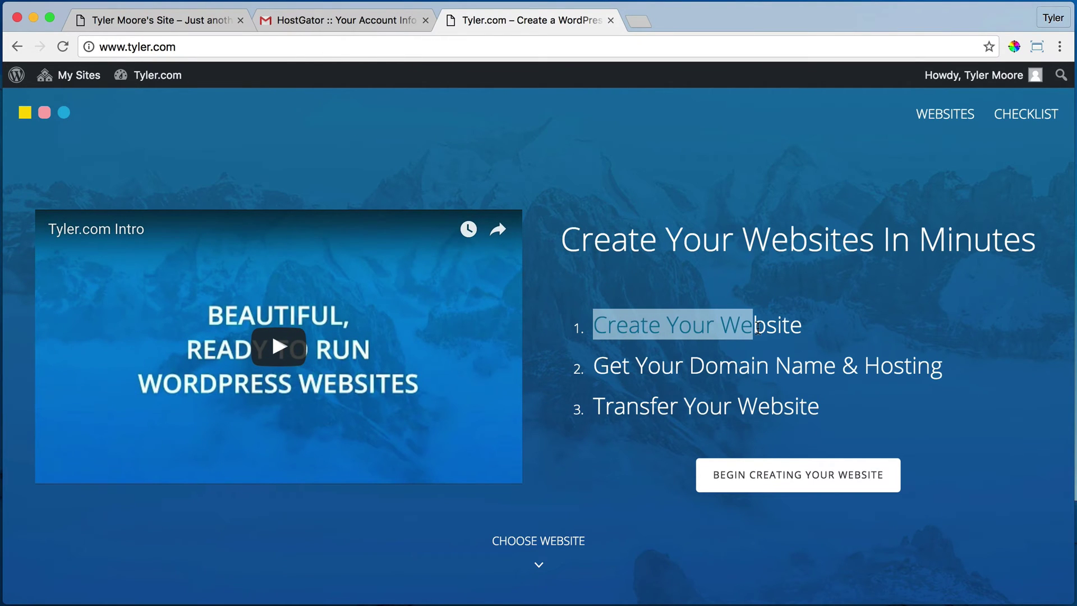
pyautogui.moveTo(593, 371); pyautogui.dragTo(931, 363)
pyautogui.click(628, 391)
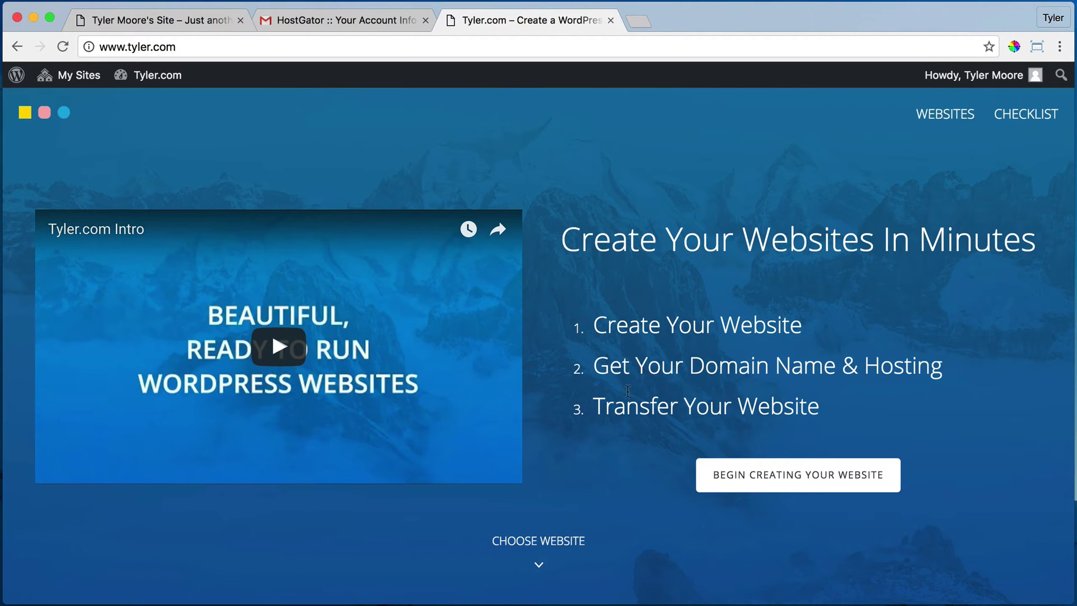
pyautogui.moveTo(594, 413); pyautogui.dragTo(809, 414)
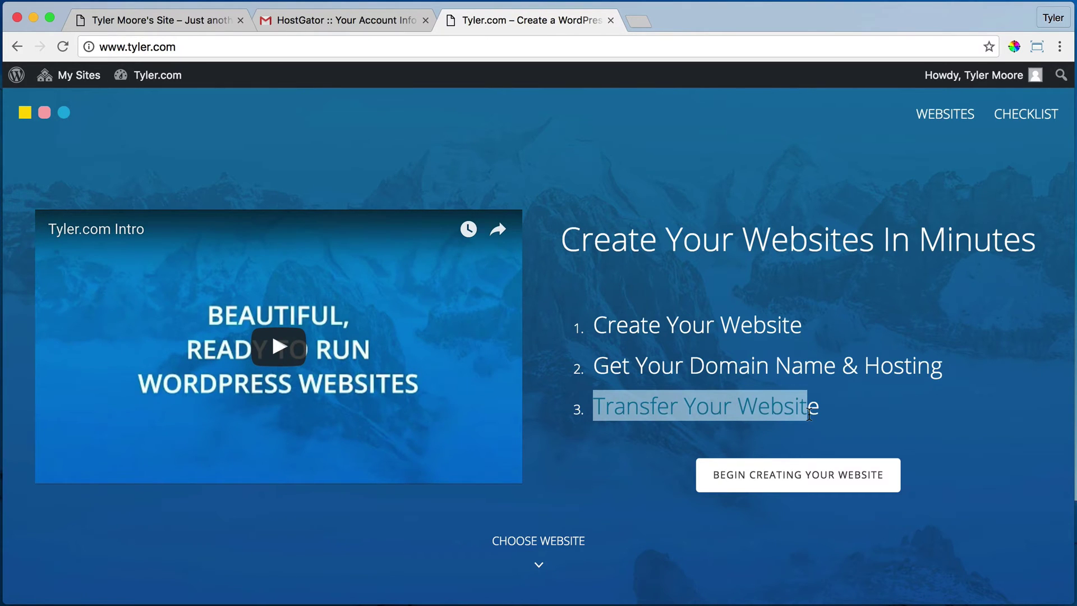
pyautogui.click(808, 414)
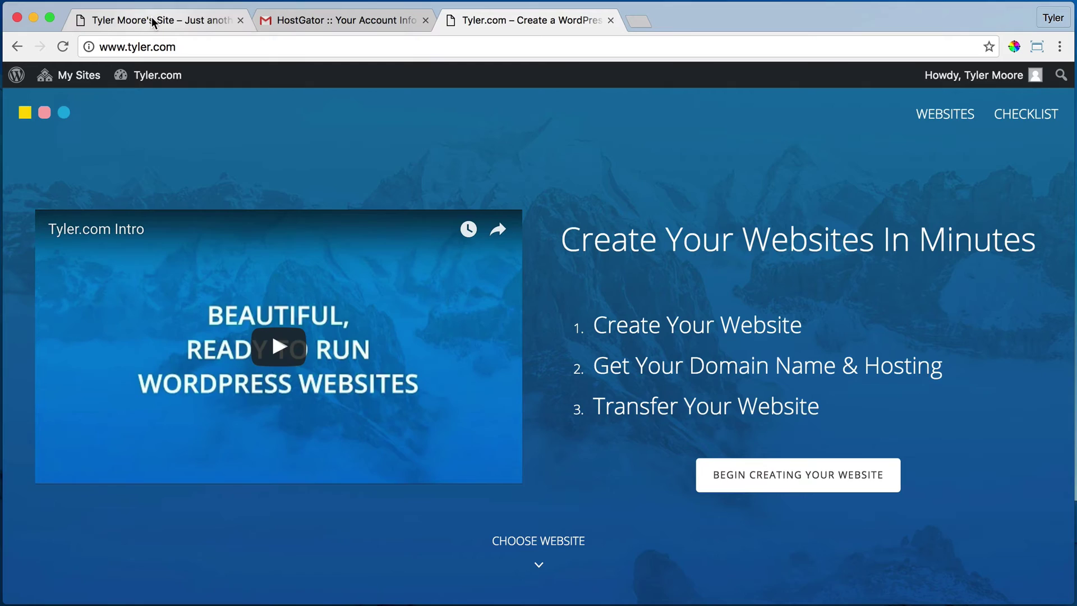
pyautogui.click(153, 22)
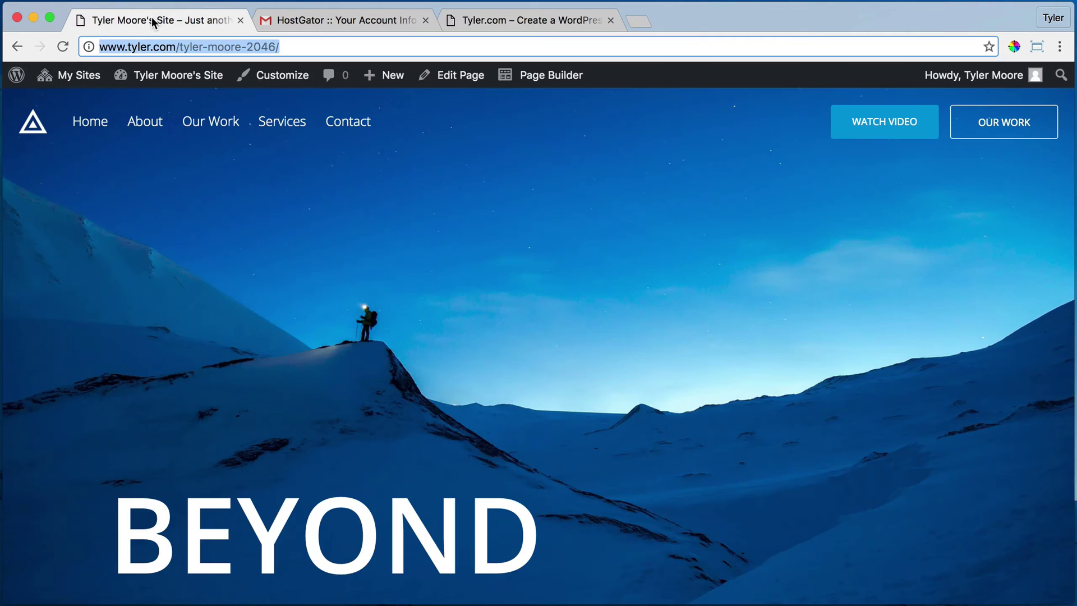
pyautogui.click(326, 21)
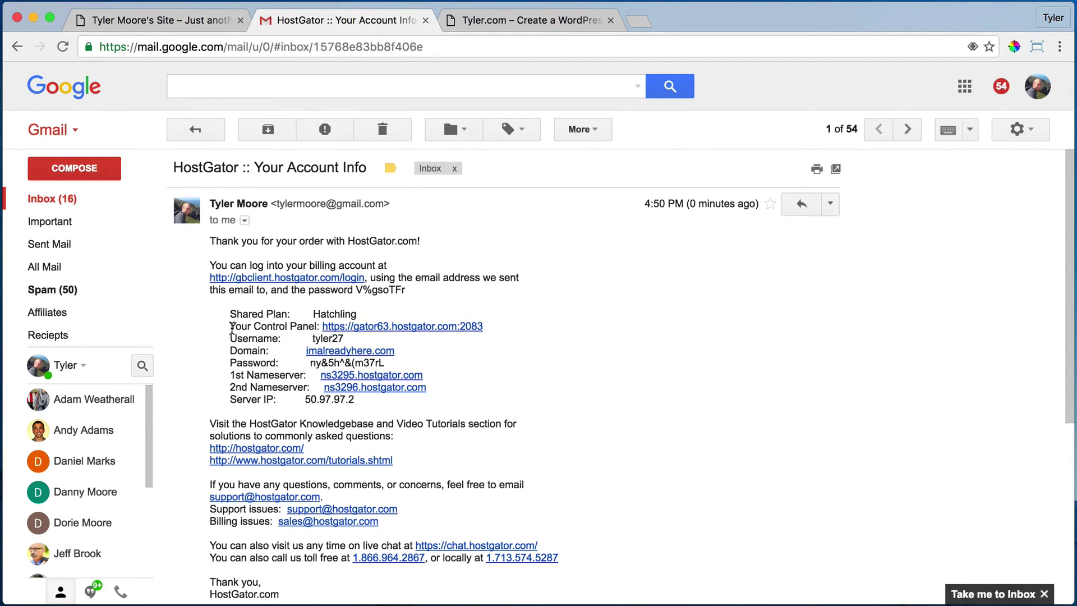
# Step: Open the control panel login page from the link in the HostGator email
pyautogui.moveTo(232, 328); pyautogui.dragTo(310, 325)
pyautogui.click(311, 326)
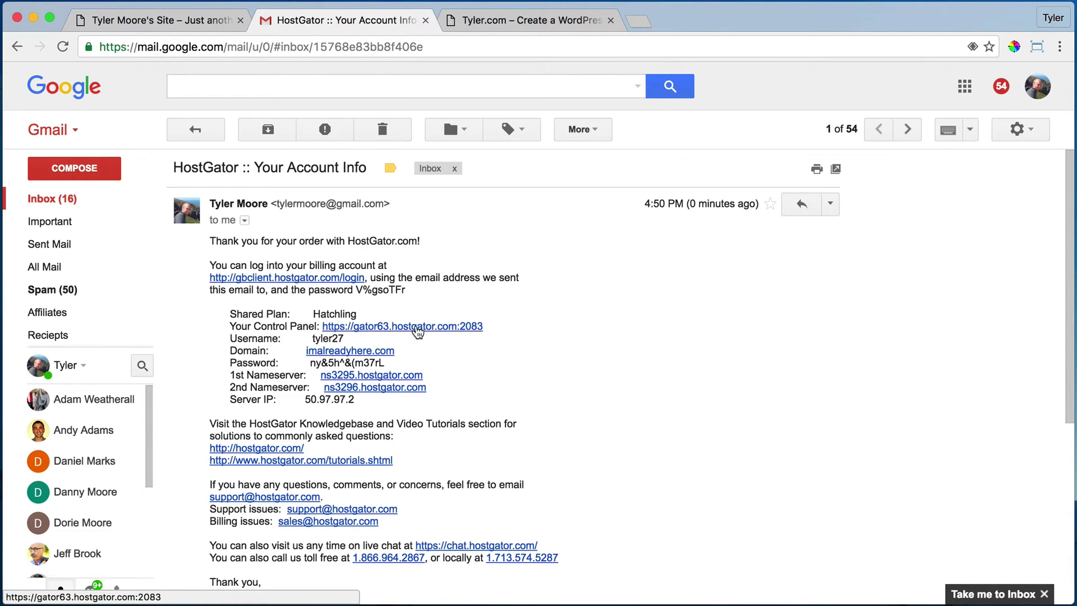
pyautogui.click(416, 328)
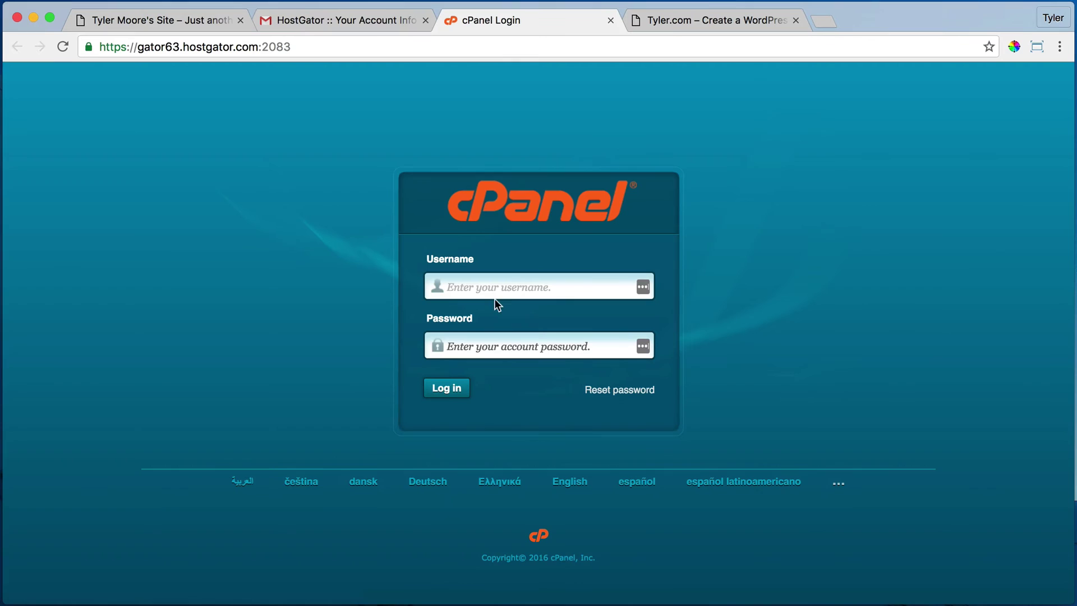
pyautogui.click(331, 21)
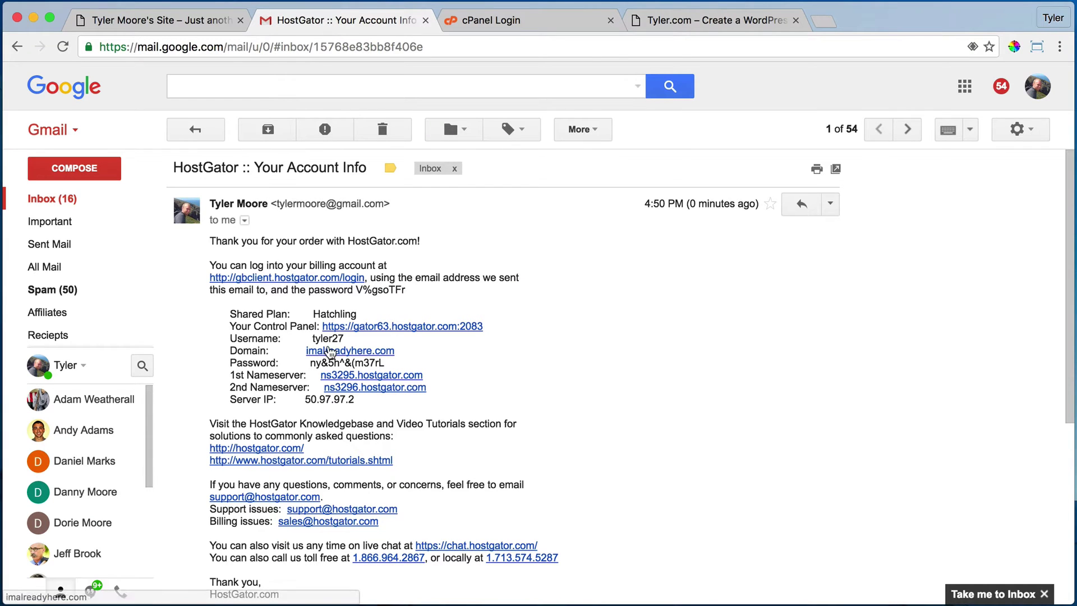
# Step: Copy the account username from the email into the cPanel Username field
pyautogui.doubleClick(327, 339)
pyautogui.rightClick(327, 340)
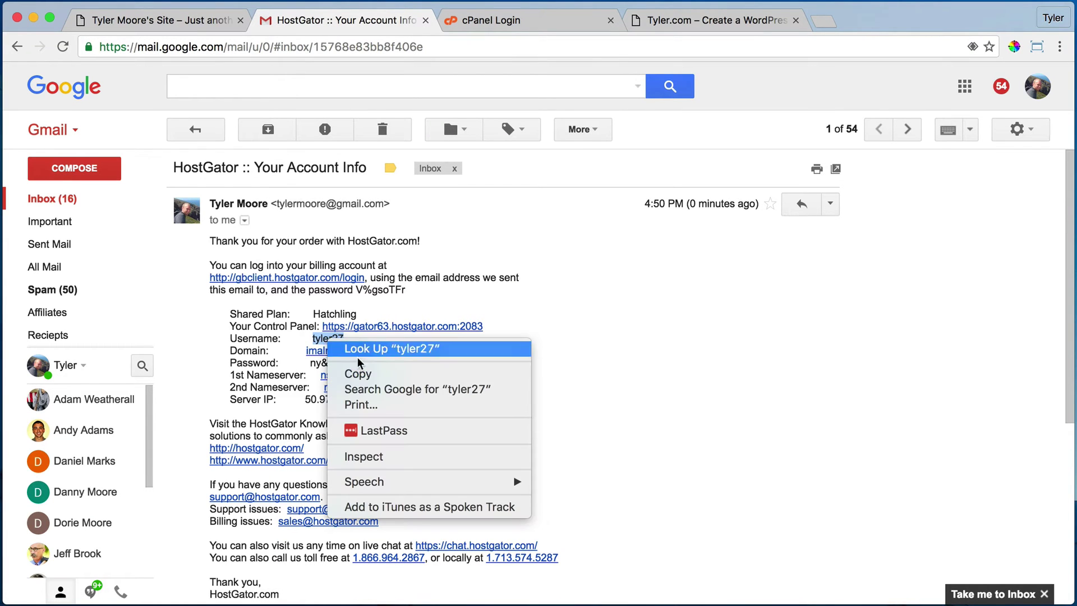
pyautogui.click(359, 376)
pyautogui.click(483, 20)
pyautogui.rightClick(468, 284)
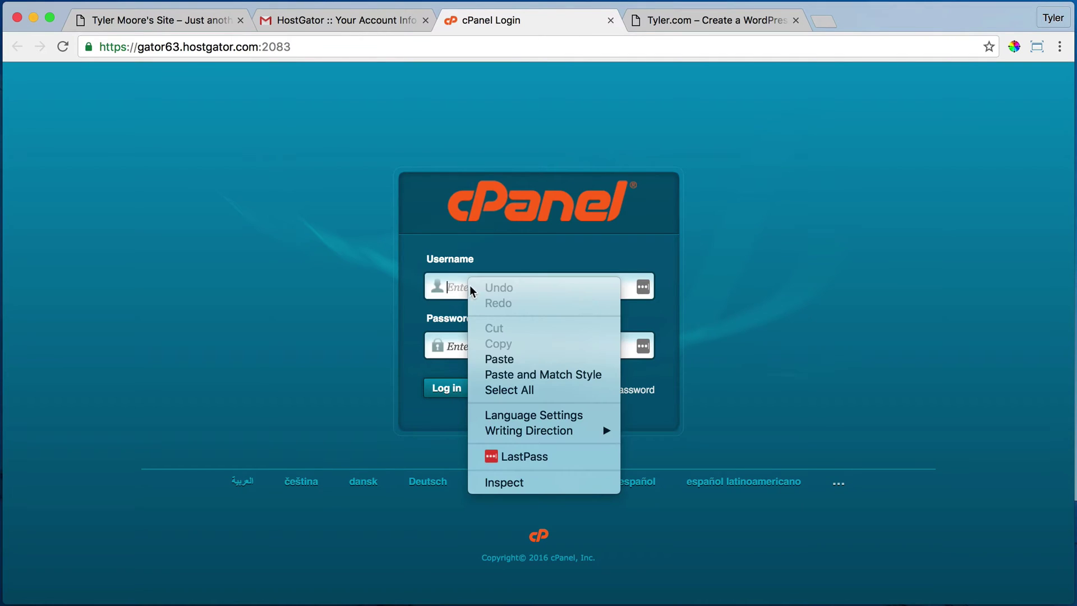
pyautogui.click(529, 365)
# Step: Copy the account password from the email into the cPanel Password field
pyautogui.click(273, 25)
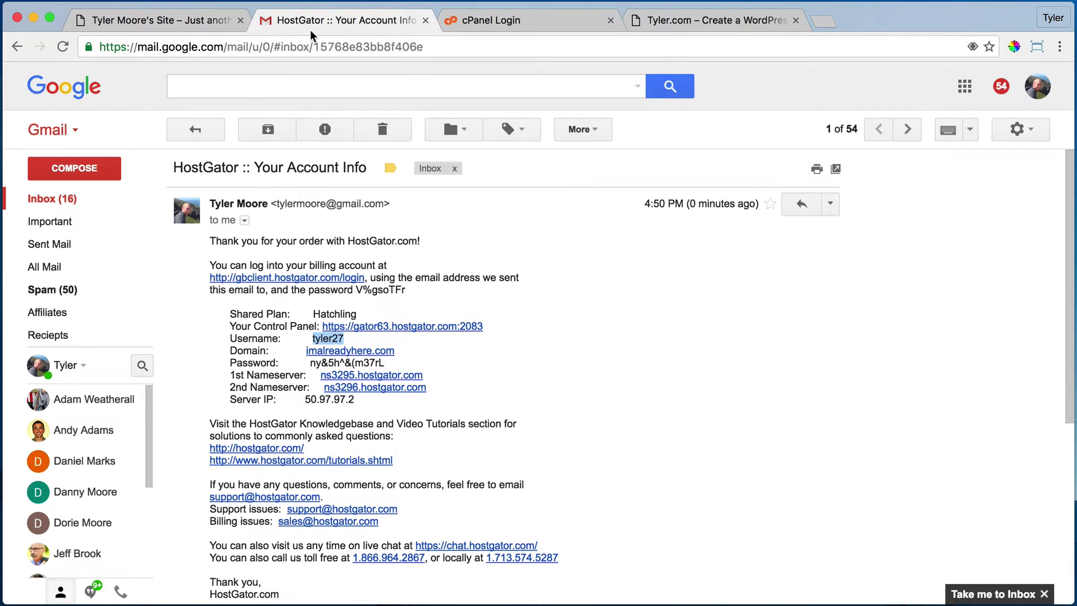
pyautogui.click(352, 364)
pyautogui.tripleClick(352, 365)
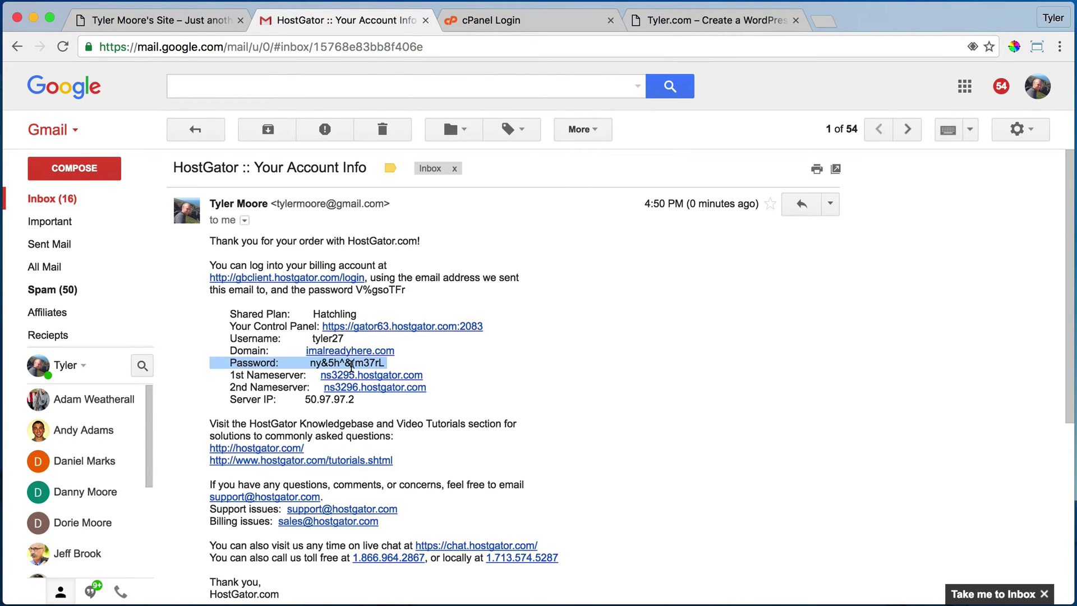
pyautogui.click(313, 365)
pyautogui.moveTo(312, 368); pyautogui.dragTo(384, 366)
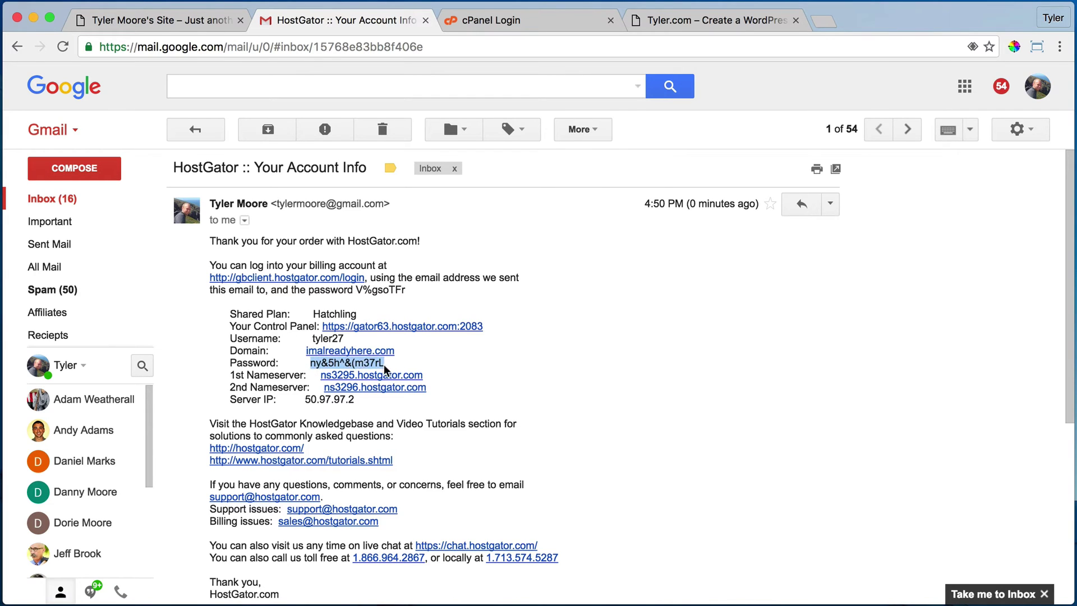
pyautogui.rightClick(361, 361)
pyautogui.click(417, 393)
pyautogui.click(498, 22)
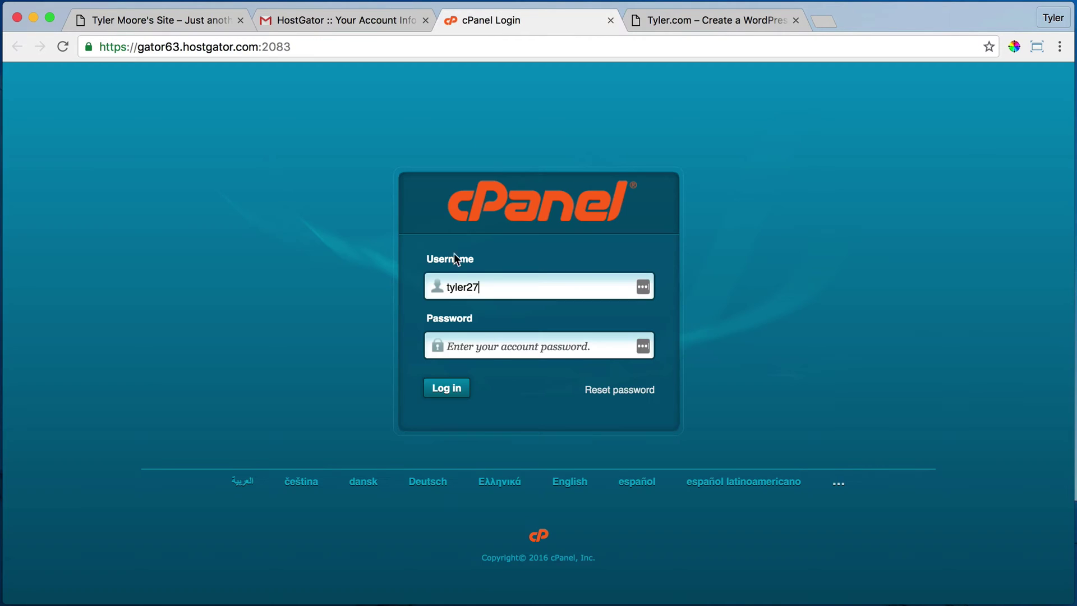
pyautogui.rightClick(490, 349)
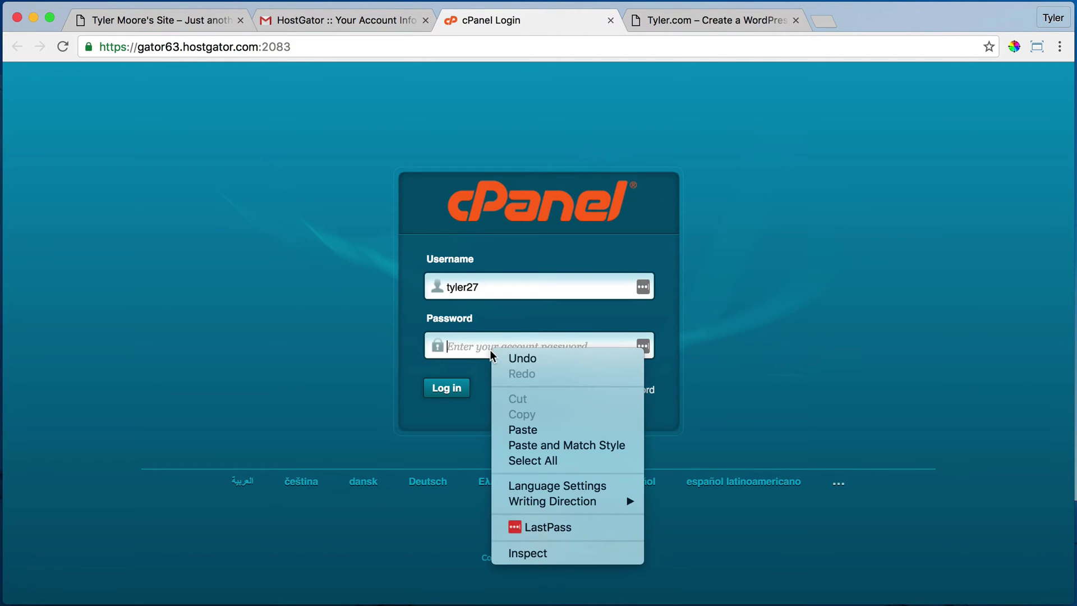
pyautogui.click(547, 429)
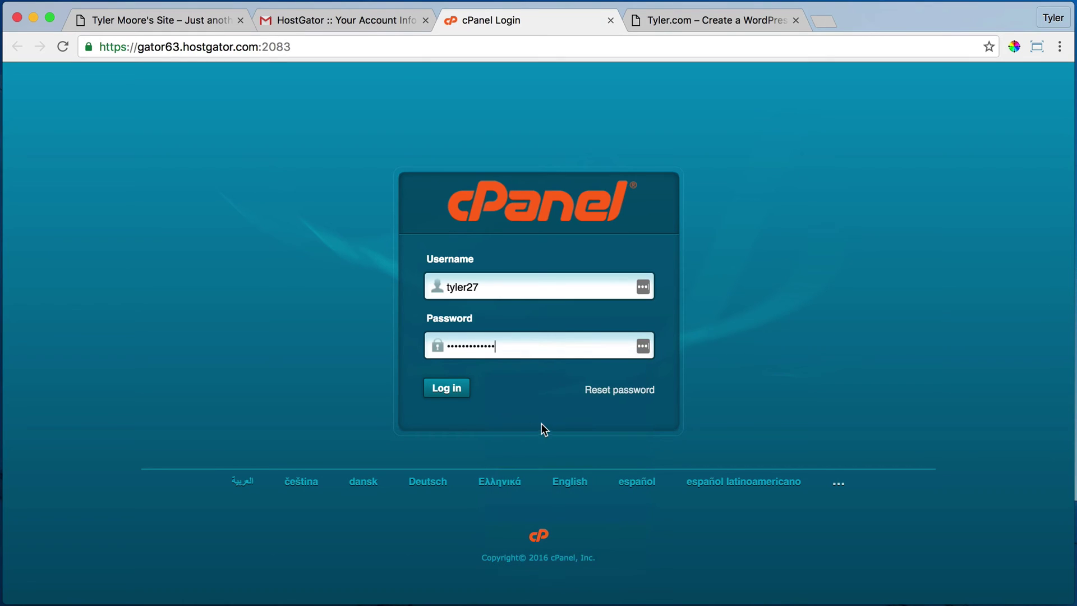
# Step: Log in to cPanel and scroll down to the Software and Services tools
pyautogui.click(447, 388)
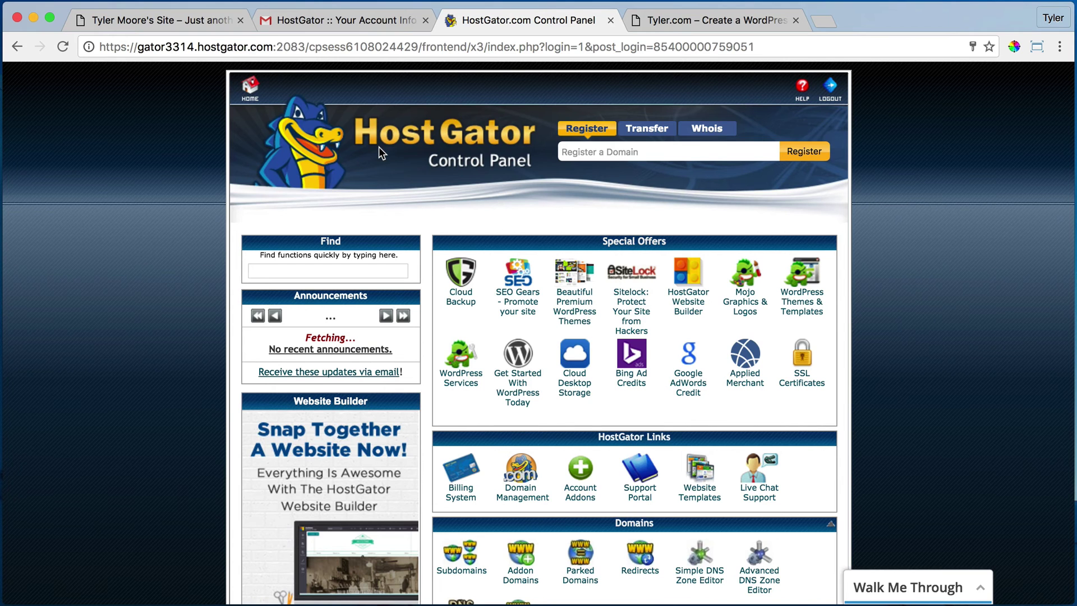
pyautogui.scroll(-5, 382, 148)
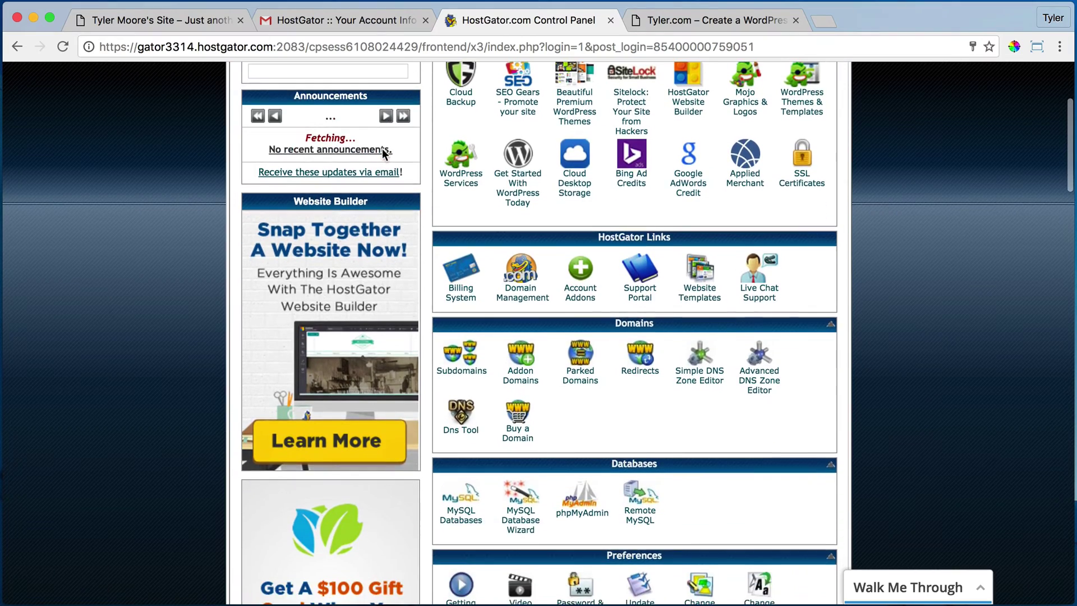
pyautogui.scroll(-15, 393, 162)
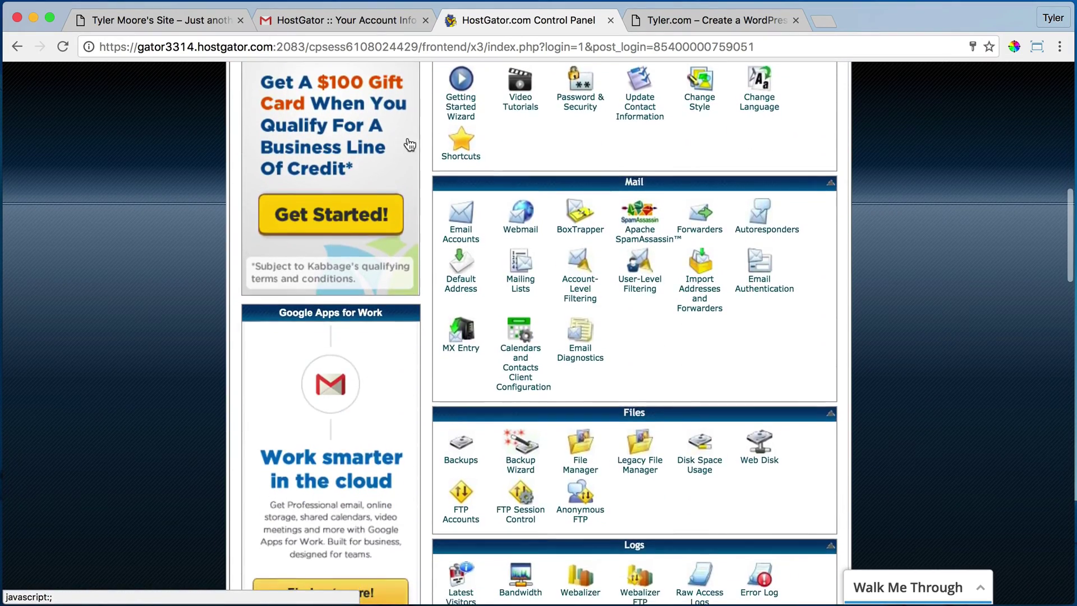
pyautogui.scroll(-7, 396, 162)
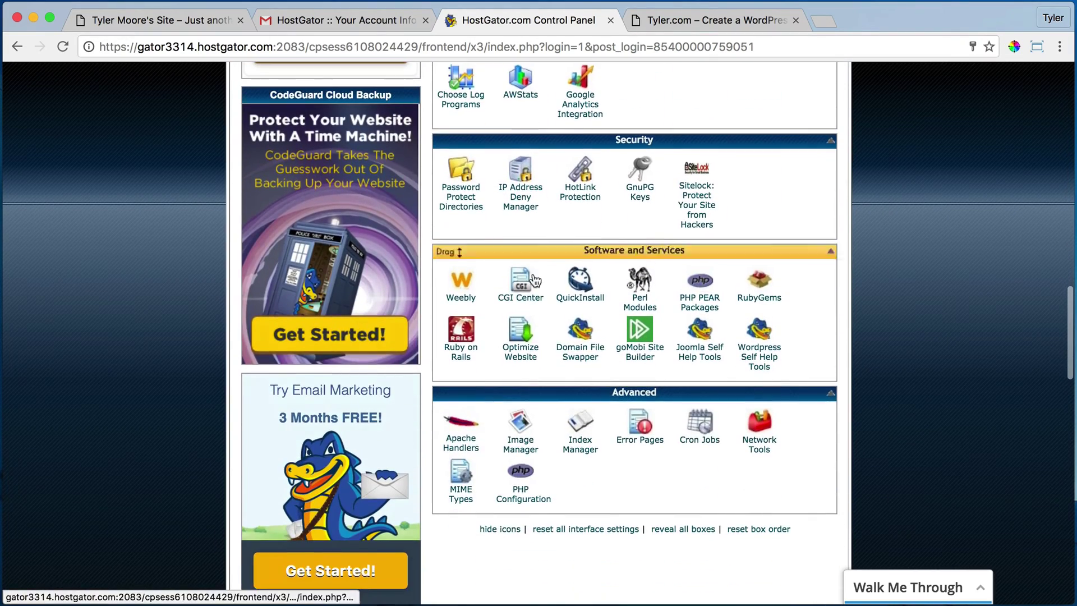
# Step: Open QuickInstall, close the email and Tyler.com tabs, and bring up the free Install WordPress form
pyautogui.click(581, 300)
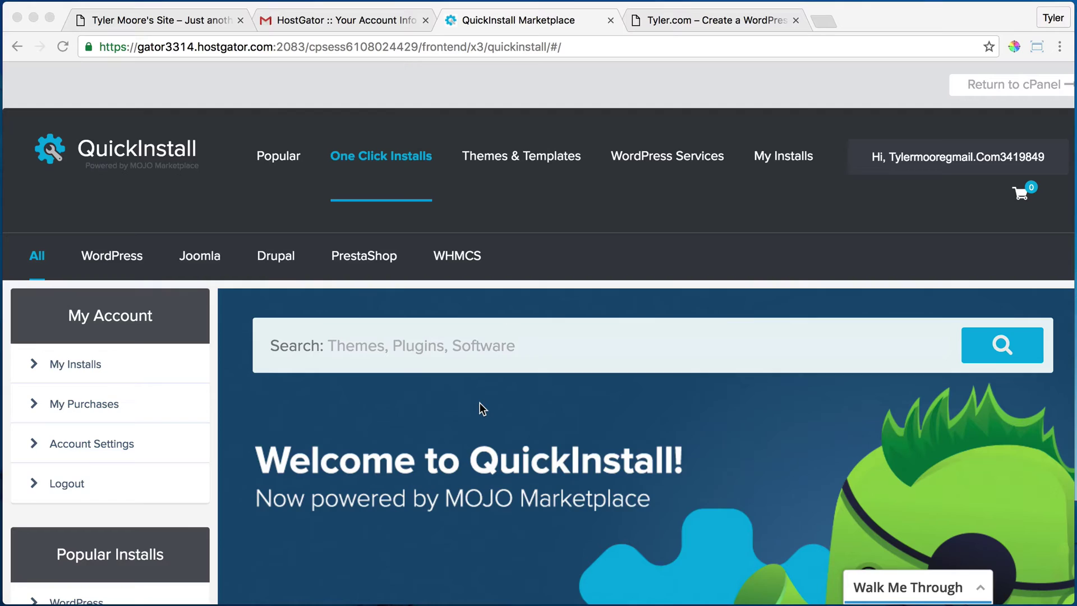
pyautogui.click(421, 19)
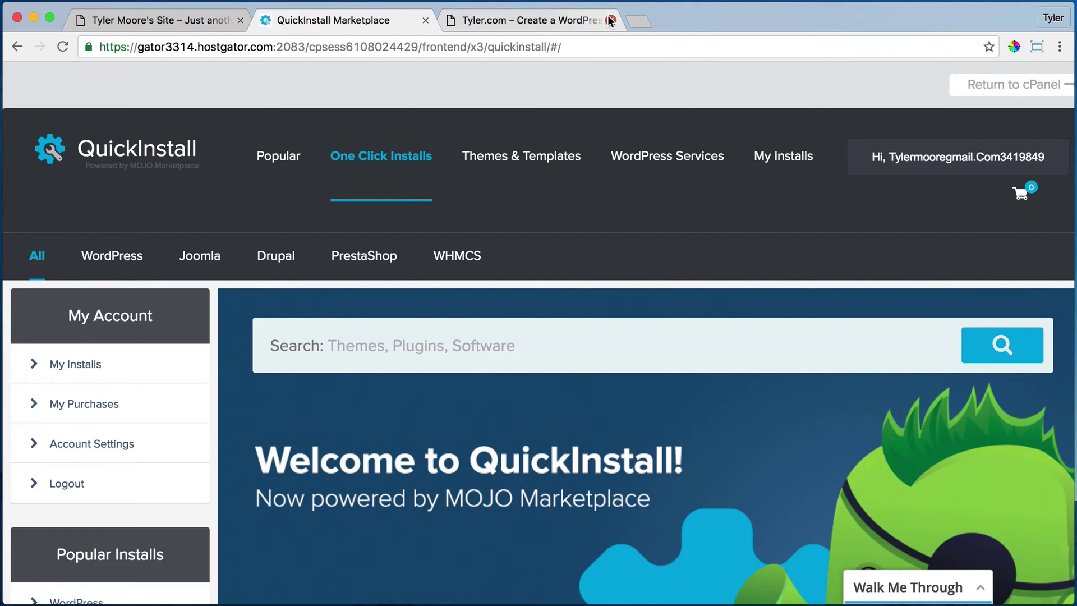
pyautogui.click(610, 21)
pyautogui.scroll(-3, 224, 370)
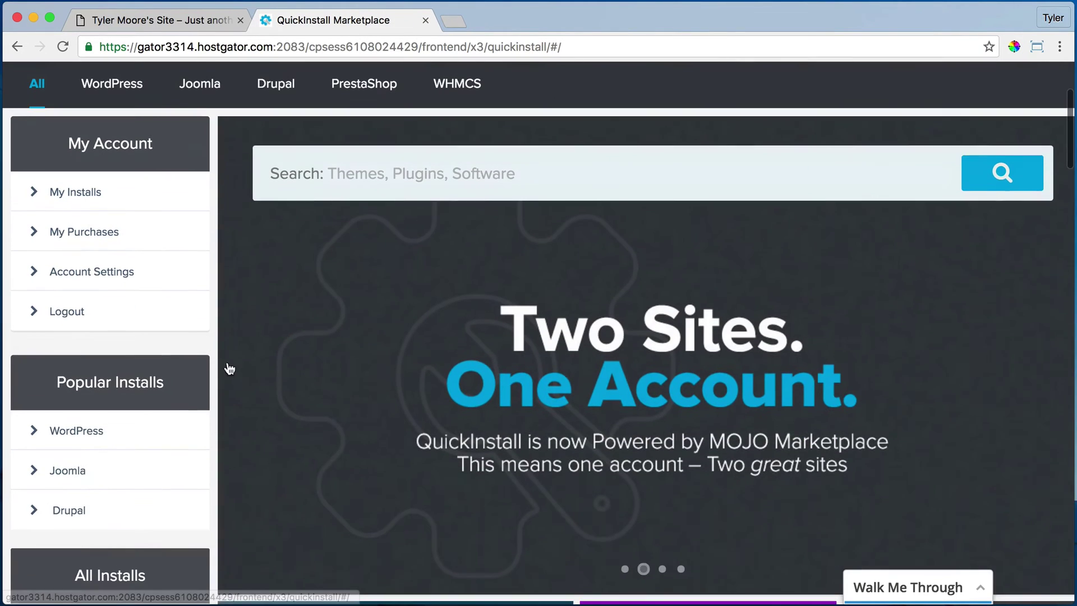
pyautogui.click(92, 439)
pyautogui.scroll(-10, 566, 332)
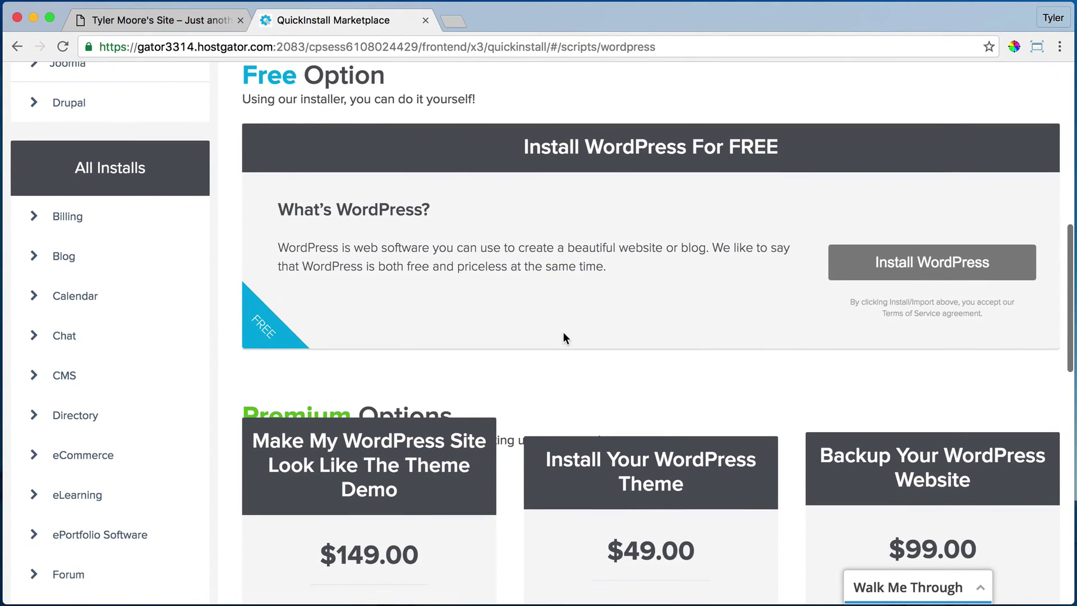
pyautogui.click(907, 274)
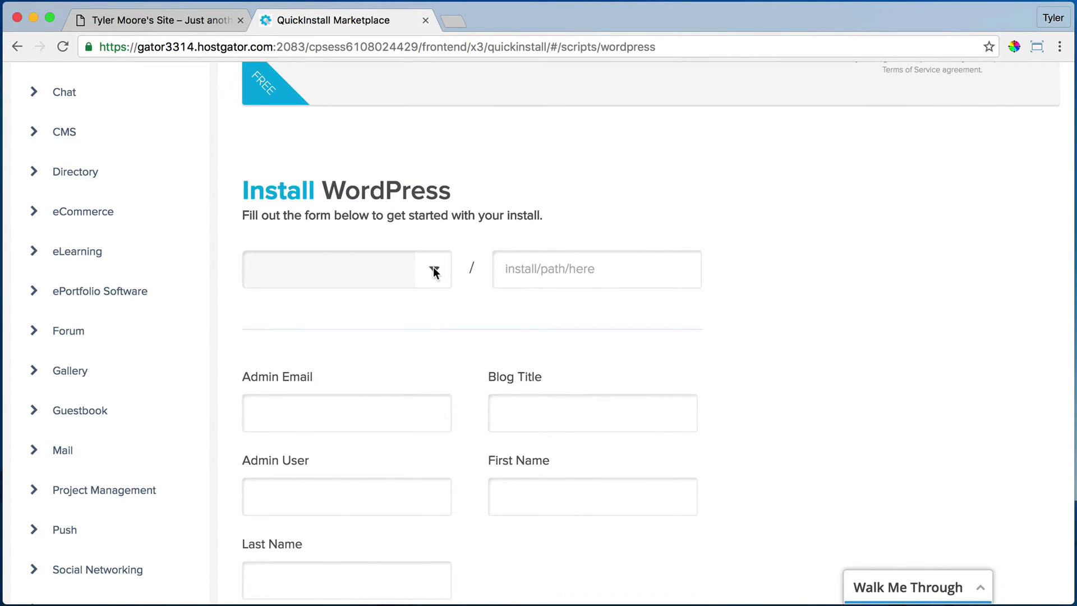
# Step: Choose imalreadyhere.com as the install domain and leave the install path blank
pyautogui.click(435, 271)
pyautogui.scroll(-5, 447, 357)
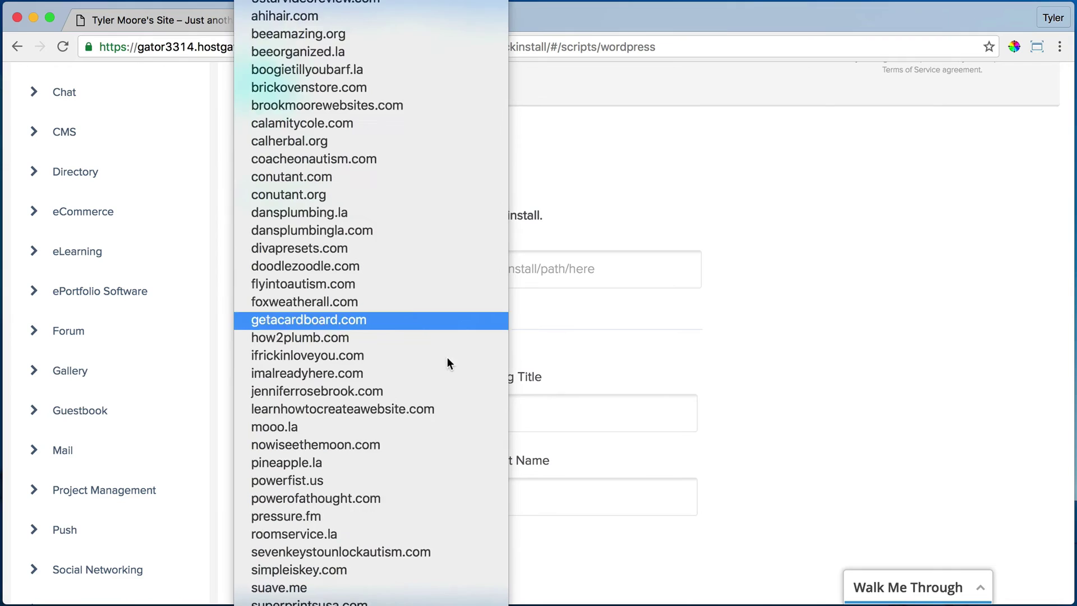
pyautogui.scroll(-3, 448, 356)
pyautogui.scroll(-6, 455, 336)
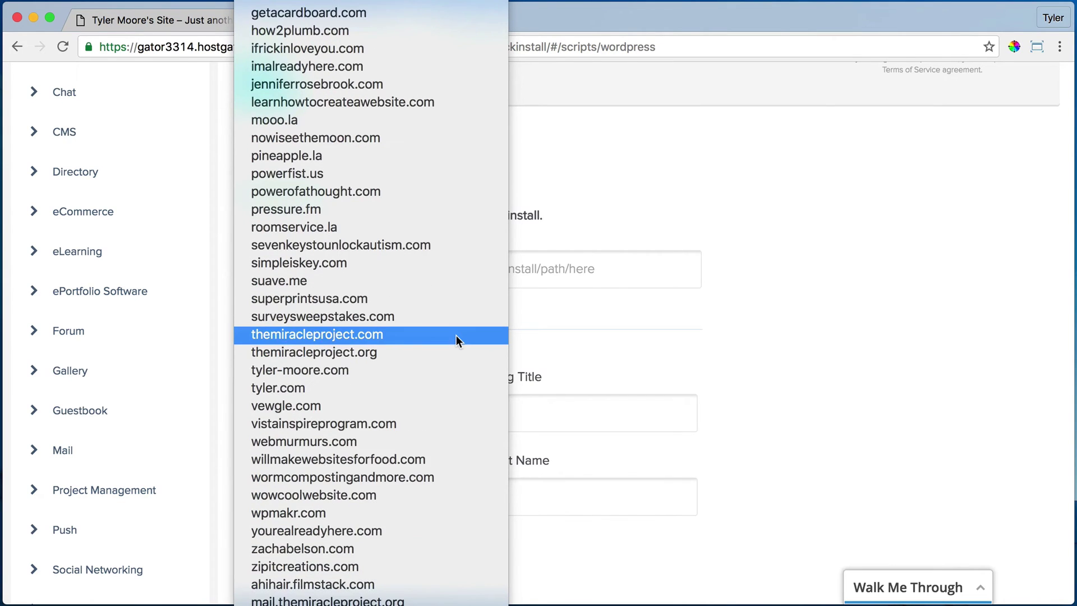
pyautogui.scroll(-5, 458, 335)
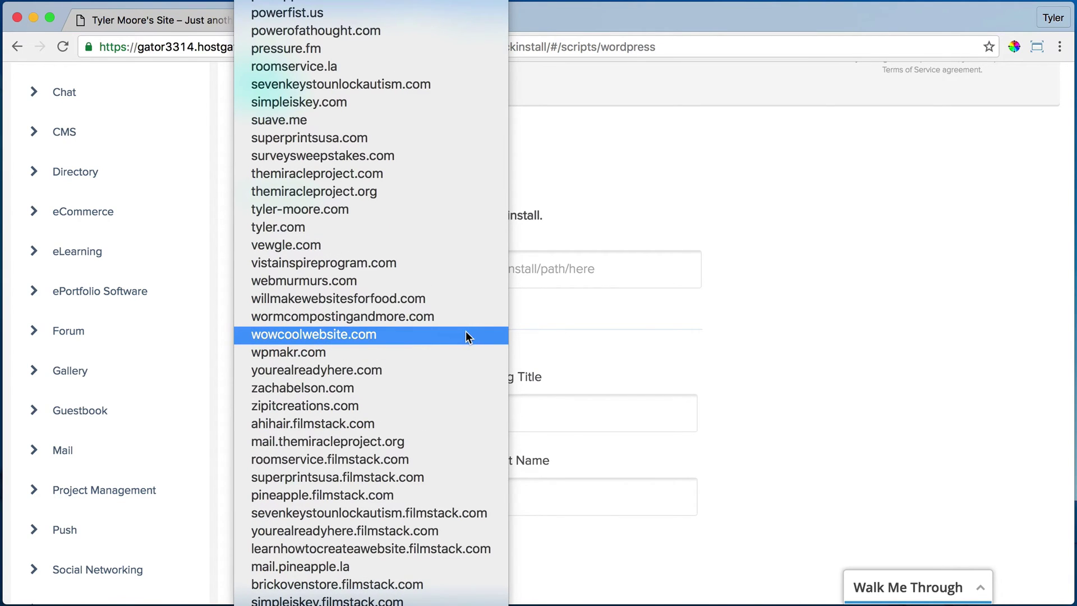
pyautogui.scroll(8, 472, 323)
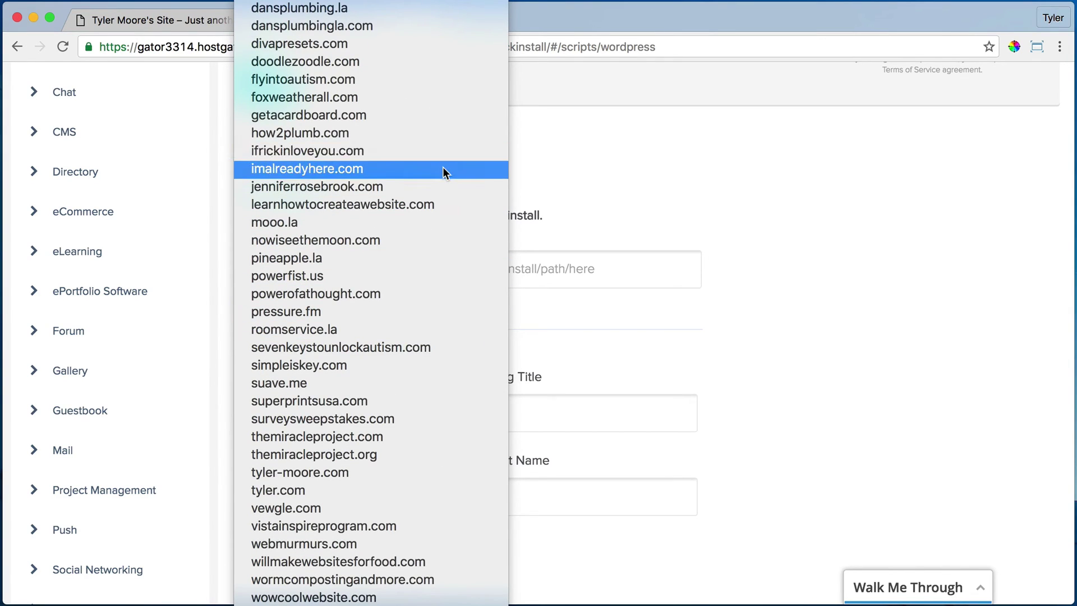
pyautogui.click(443, 167)
pyautogui.click(534, 271)
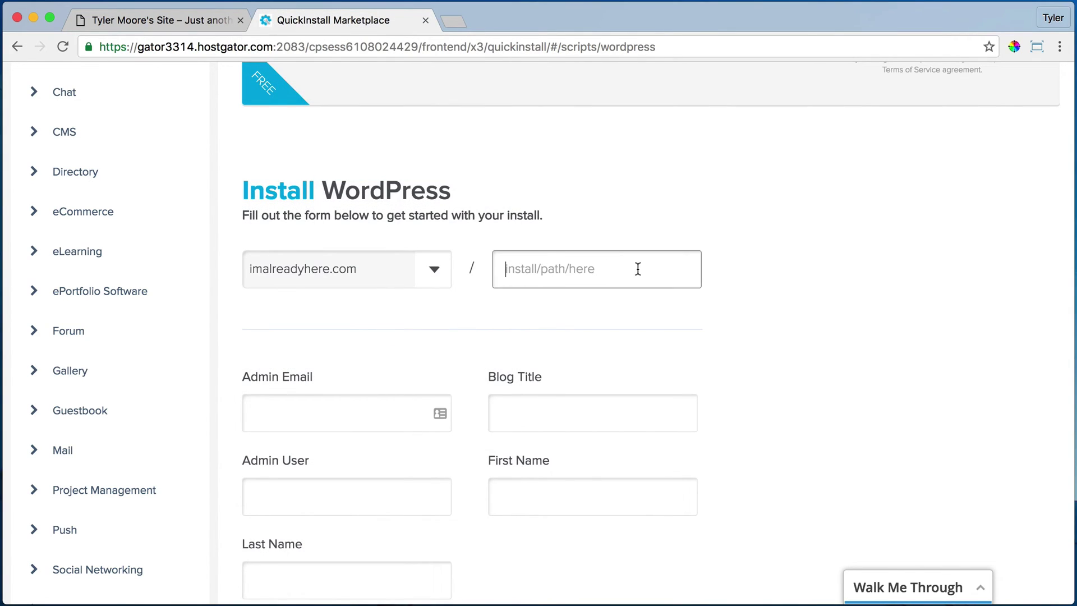
pyautogui.click(530, 272)
pyautogui.click(624, 216)
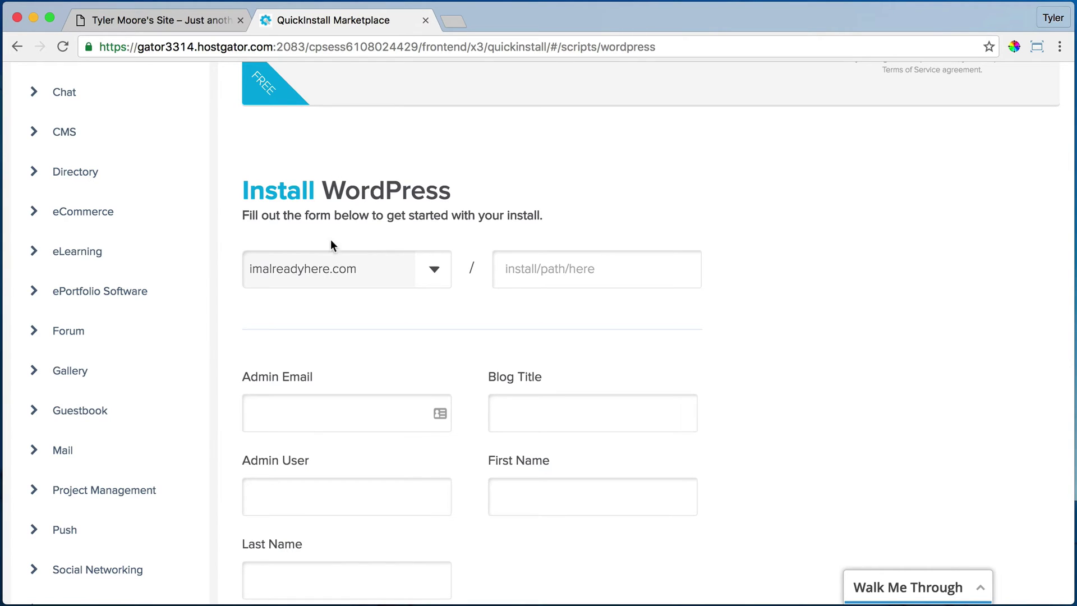
# Step: Autofill the admin email, first name and last name from saved contact details
pyautogui.scroll(-2, 553, 241)
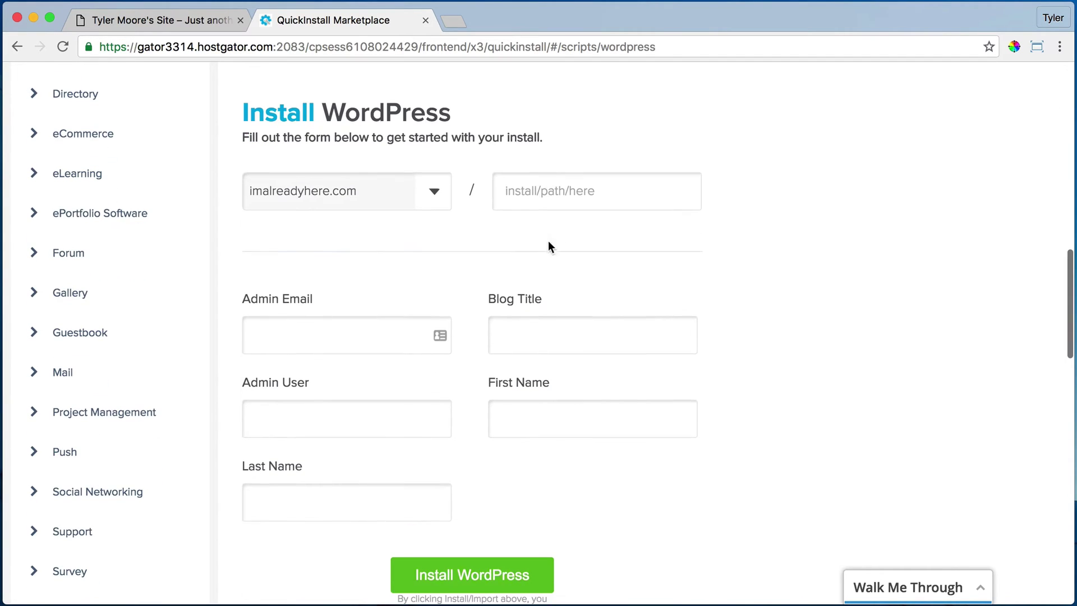
pyautogui.click(357, 326)
pyautogui.write('tyl')
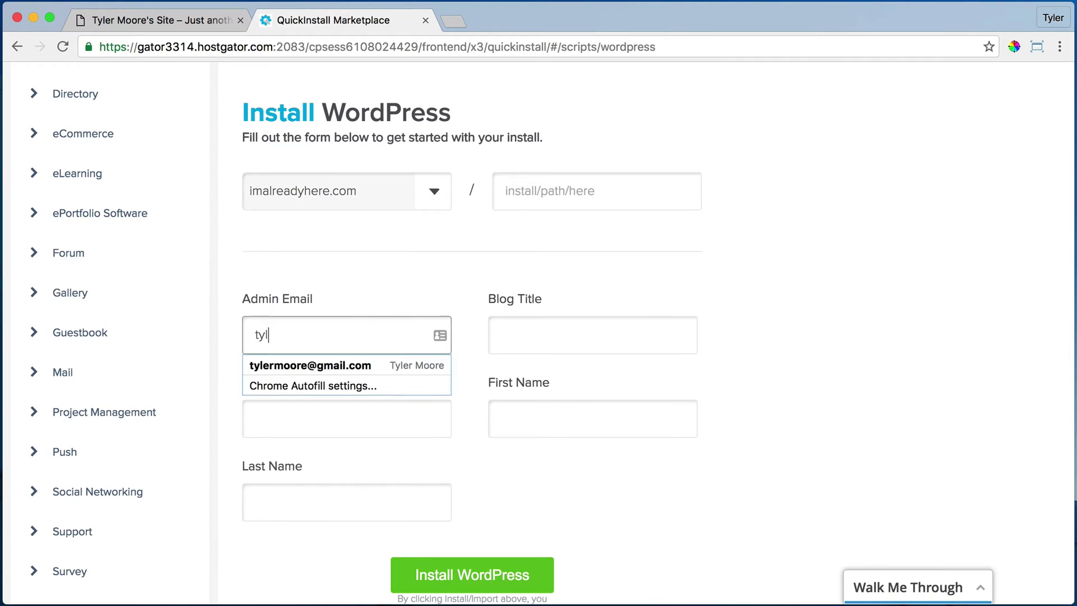
pyautogui.press('Down')
pyautogui.press('Tab')
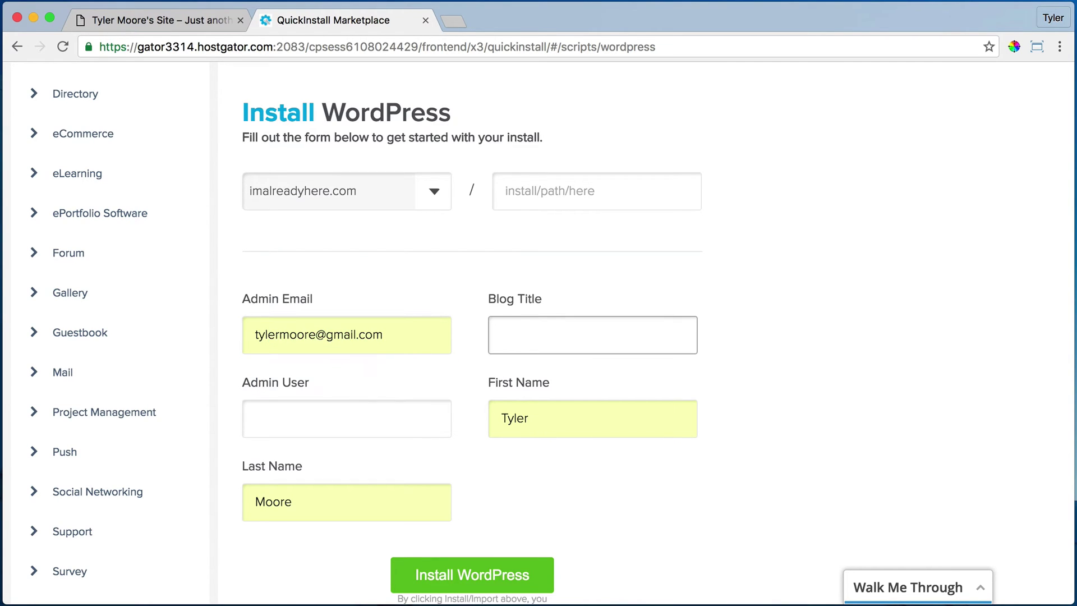
# Step: Enter 'title' as the Blog Title and fill in the admin username
pyautogui.write('title')
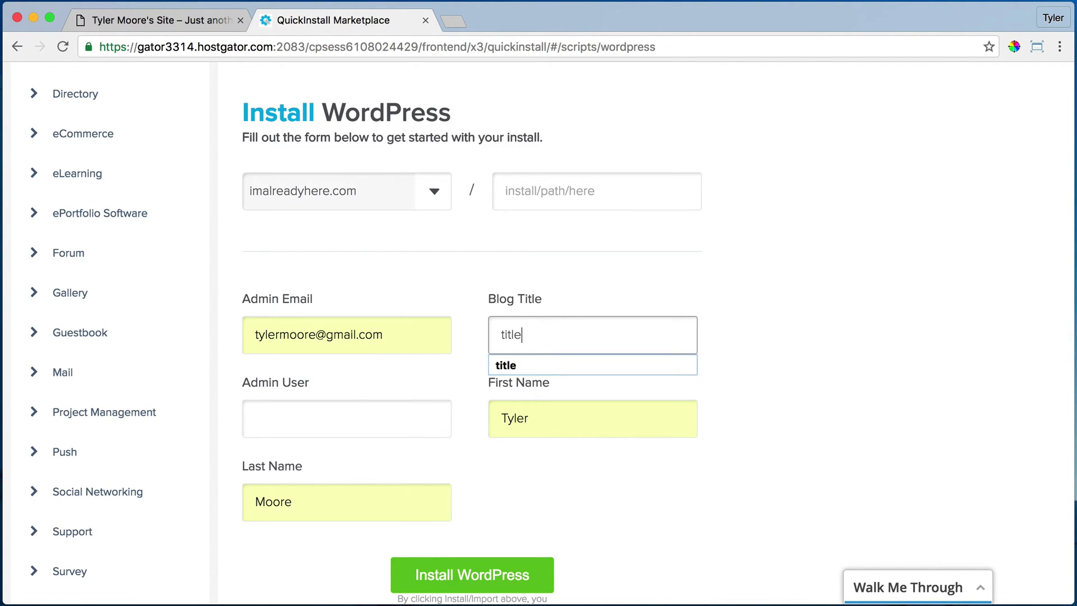
pyautogui.click(667, 284)
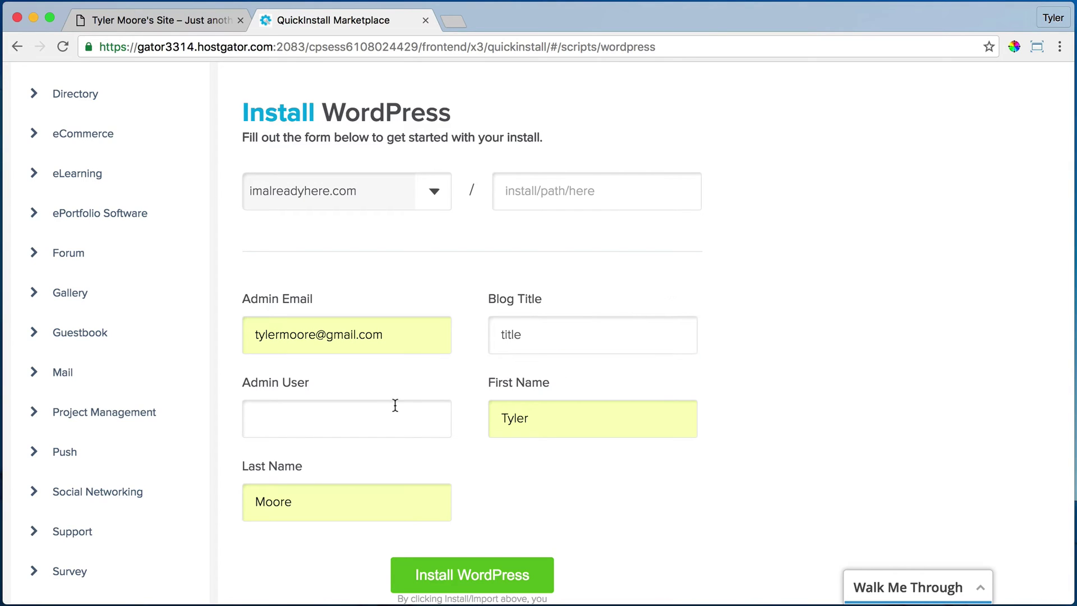
pyautogui.click(320, 415)
pyautogui.write('Tyler')
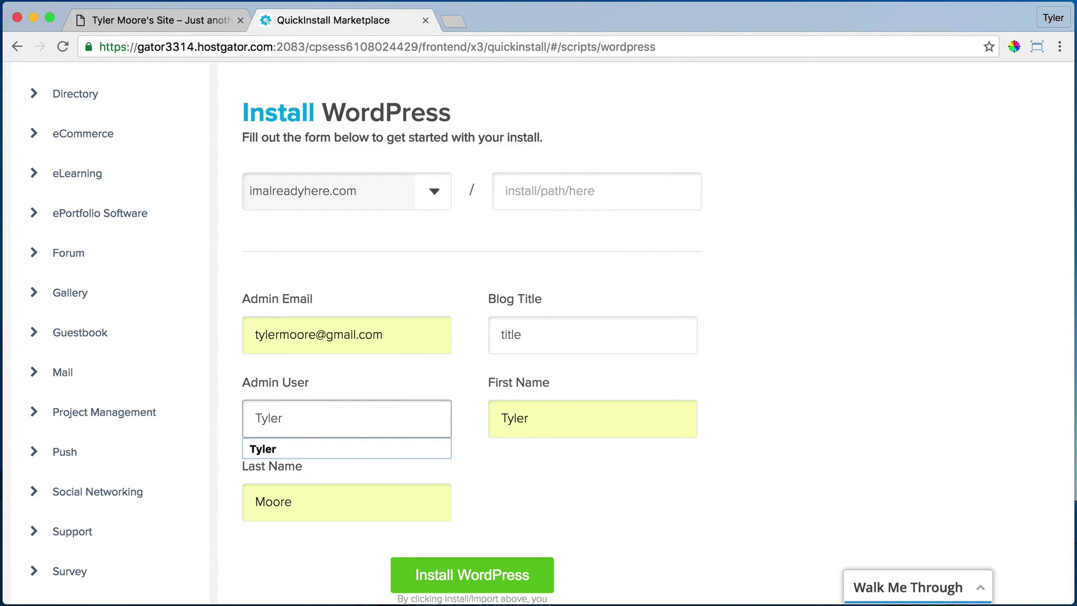
pyautogui.press('Tab')
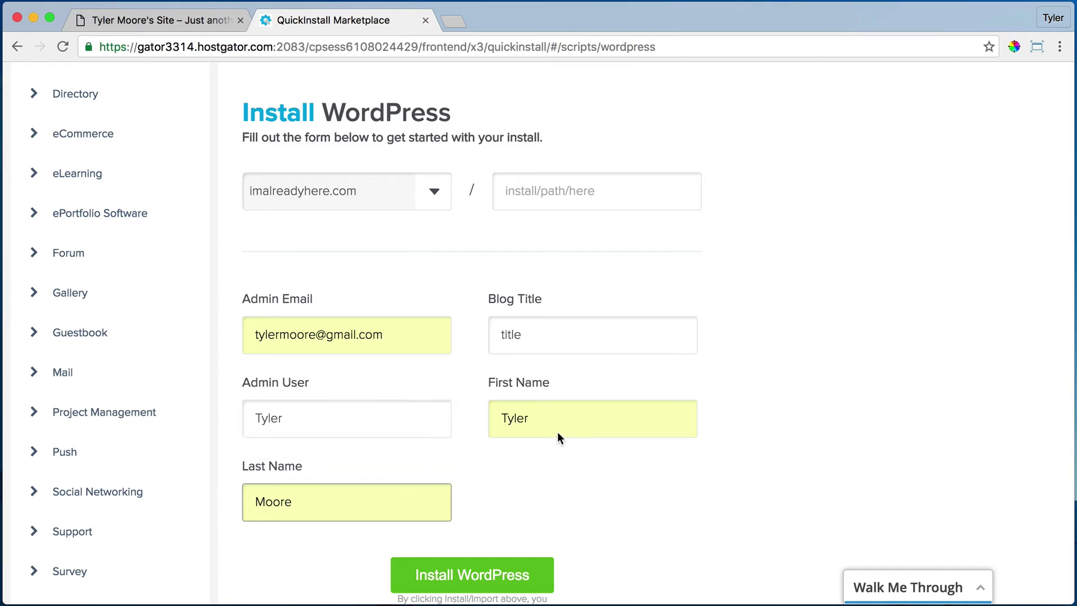
# Step: Start the WordPress install on imalreadyhere.com and dismiss the theme upsell popup
pyautogui.click(474, 578)
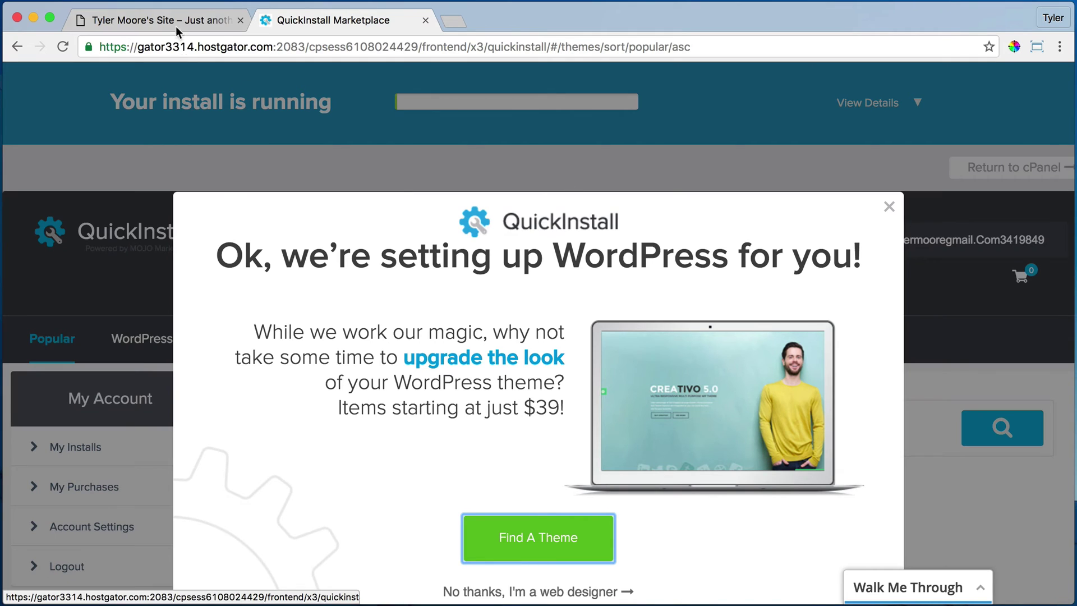
pyautogui.click(180, 19)
pyautogui.click(150, 49)
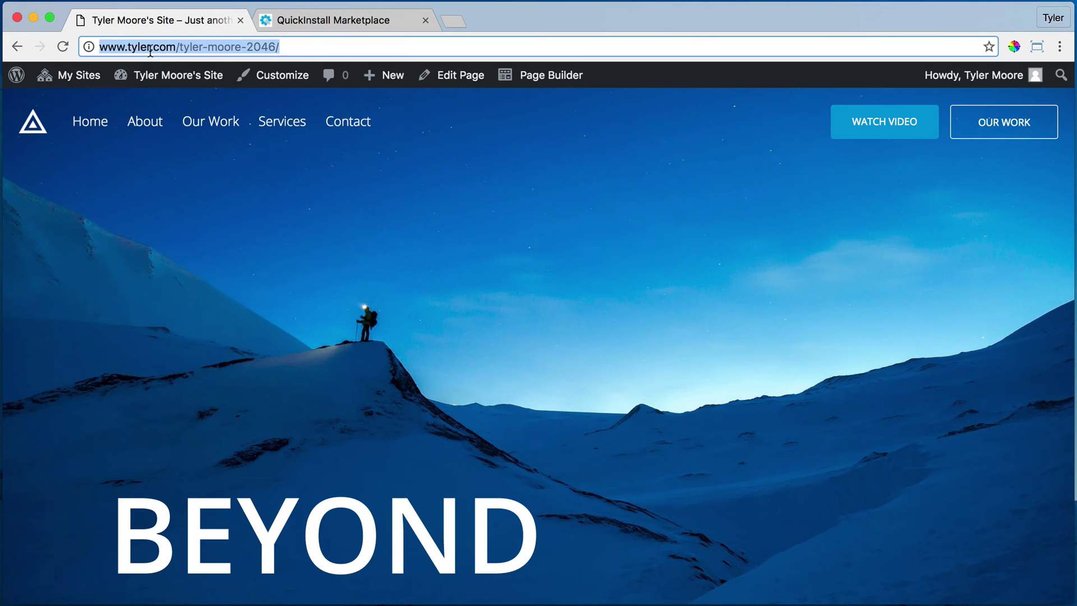
pyautogui.click(342, 19)
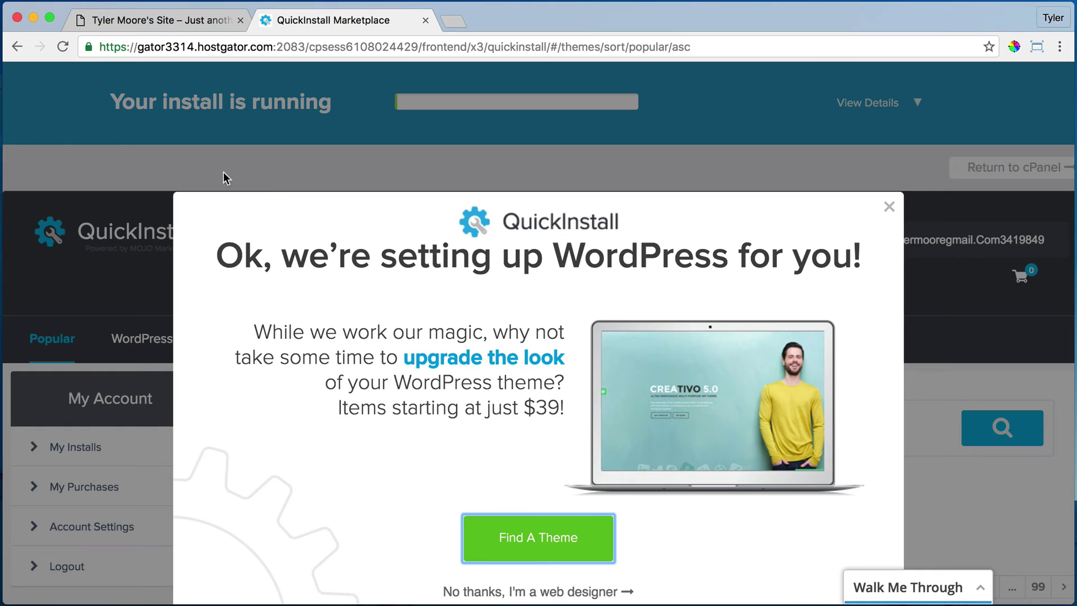
pyautogui.click(889, 207)
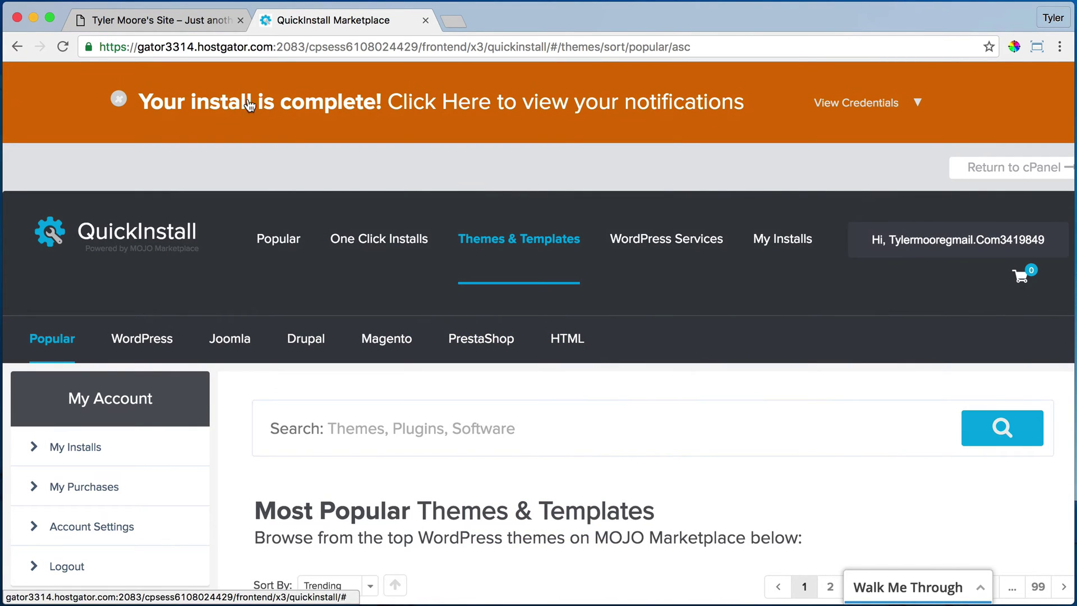
# Step: Reveal the new install's credentials and copy the generated admin password
pyautogui.click(867, 106)
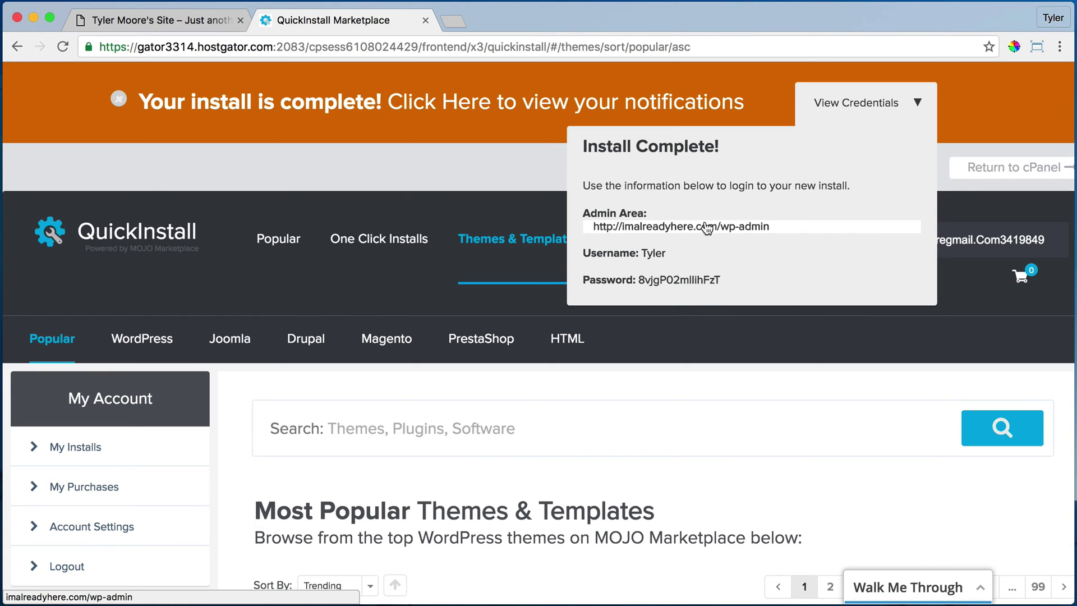
pyautogui.doubleClick(673, 279)
pyautogui.rightClick(668, 279)
pyautogui.click(697, 313)
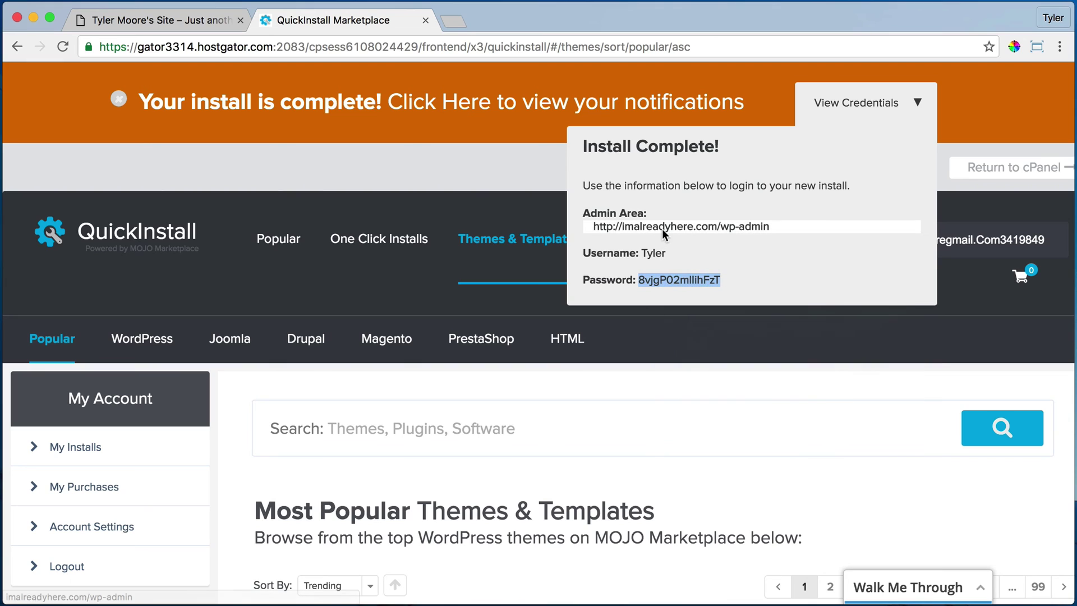
# Step: Load imalreadyhere.com in a new browser tab
pyautogui.click(453, 21)
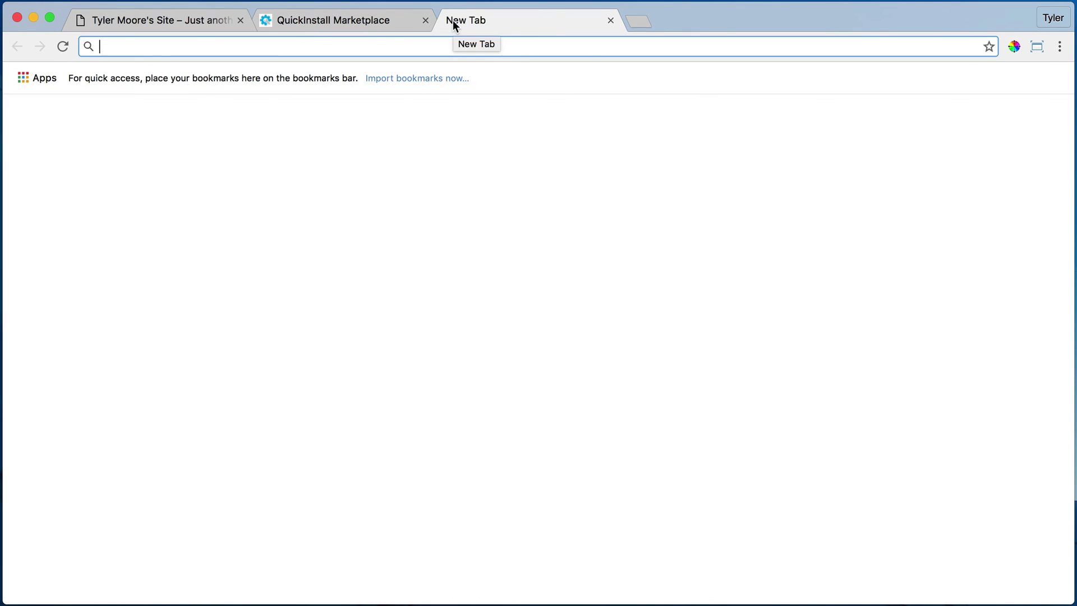
pyautogui.write('im')
pyautogui.press('Return')
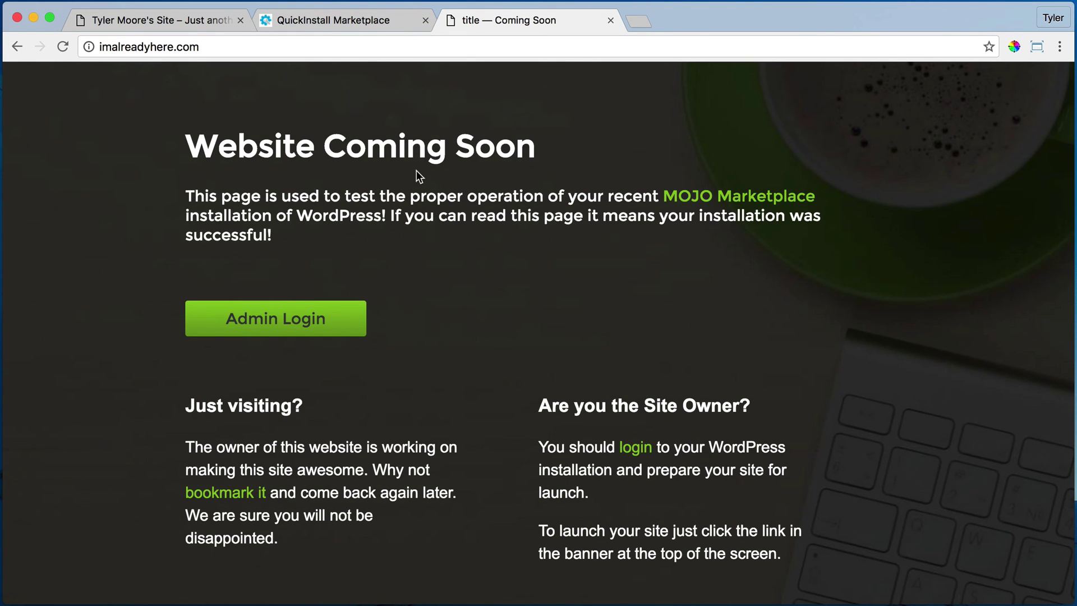
# Step: Append /wp-admin to the site address to reach the WordPress login page
pyautogui.click(375, 22)
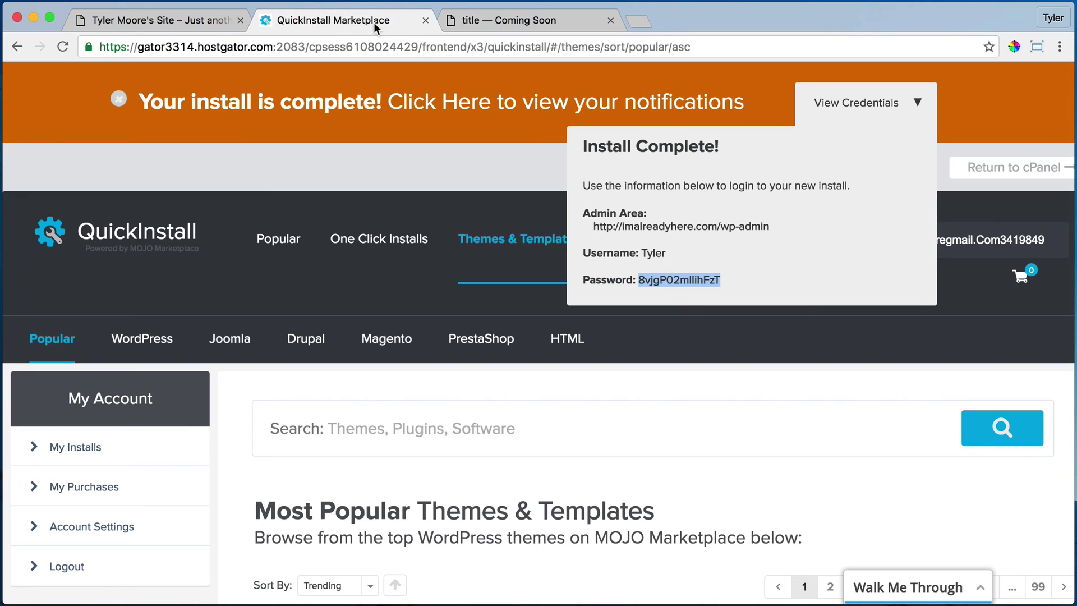
pyautogui.click(522, 23)
pyautogui.click(275, 46)
pyautogui.click(227, 46)
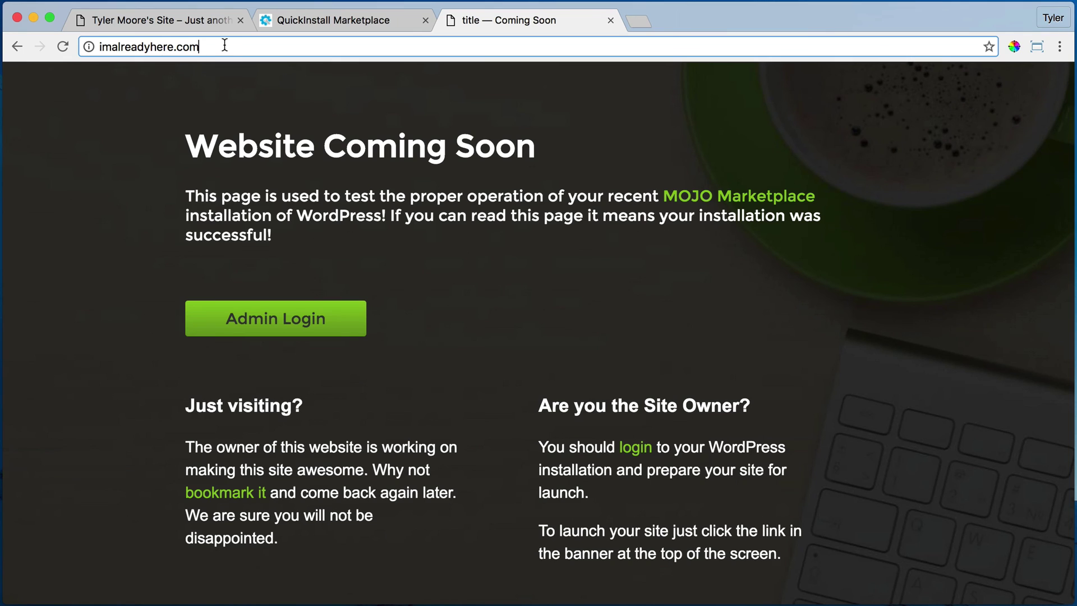
pyautogui.write('/')
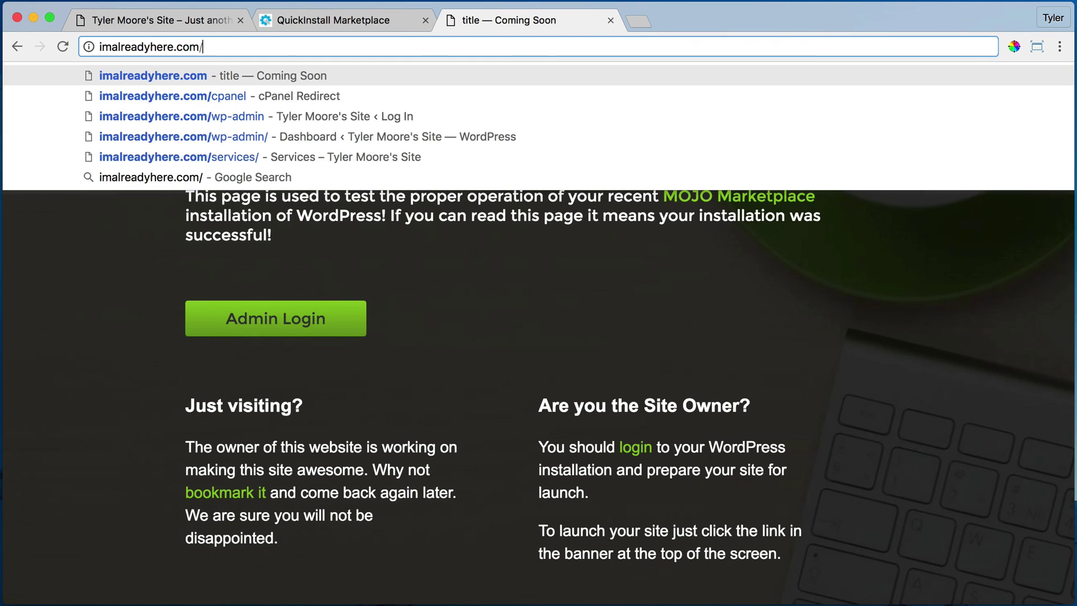
pyautogui.write('wp-adm')
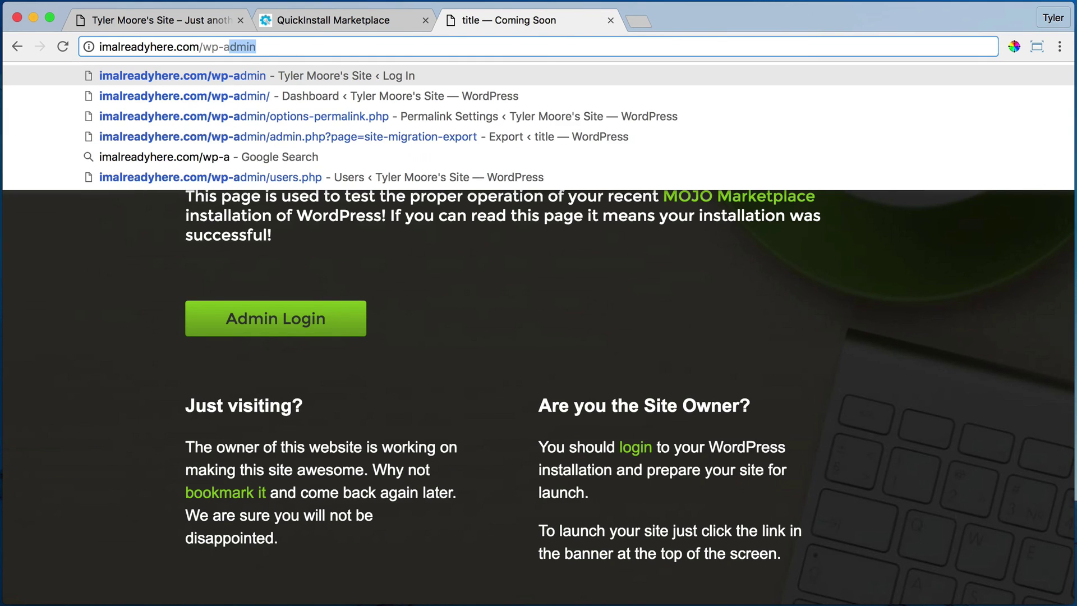
pyautogui.write('in')
pyautogui.press('Return')
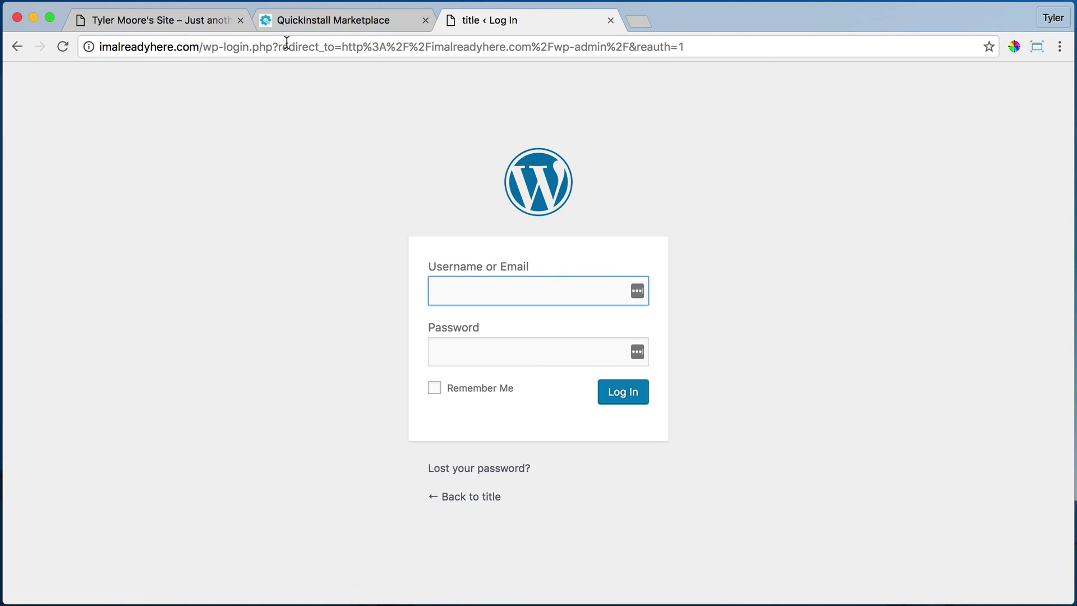
# Step: Sign in to the WordPress admin with the install's username and the pasted admin password
pyautogui.click(323, 21)
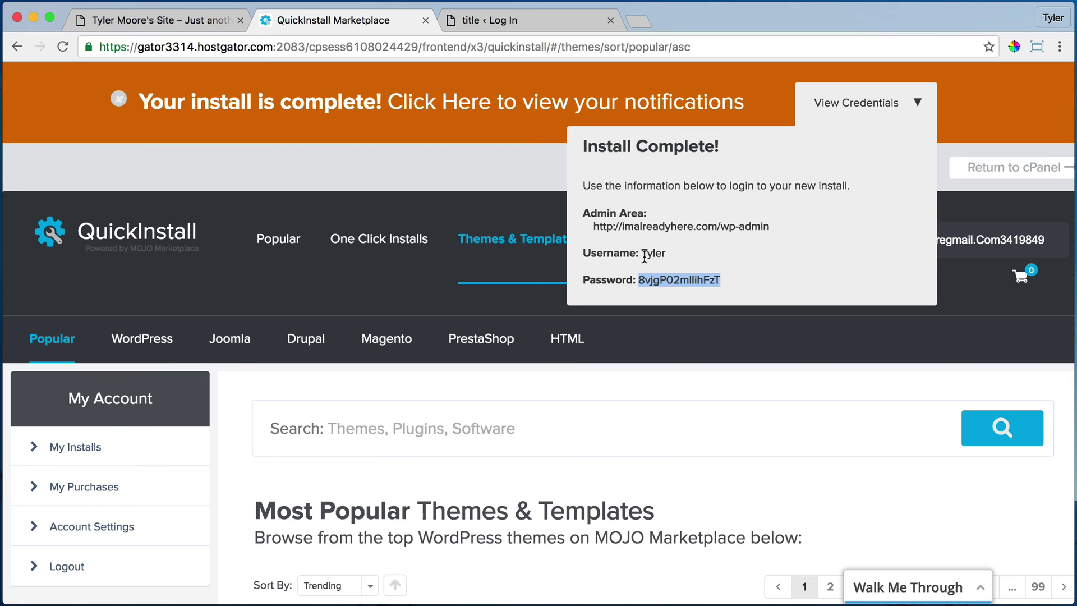
pyautogui.click(520, 19)
pyautogui.write('Tyler')
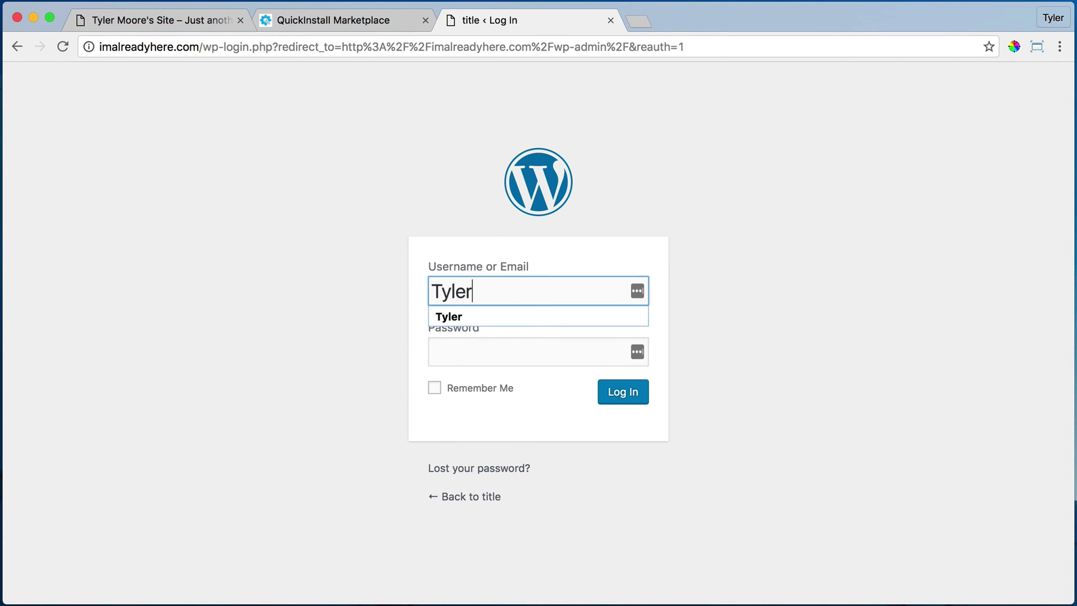
pyautogui.press('Tab')
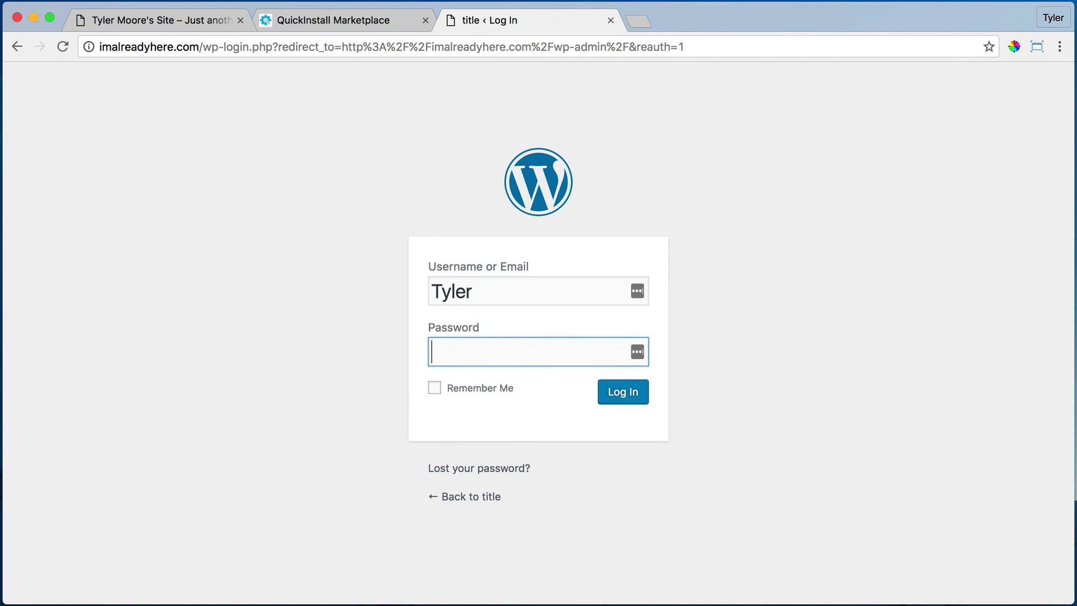
pyautogui.click(358, 17)
pyautogui.click(527, 19)
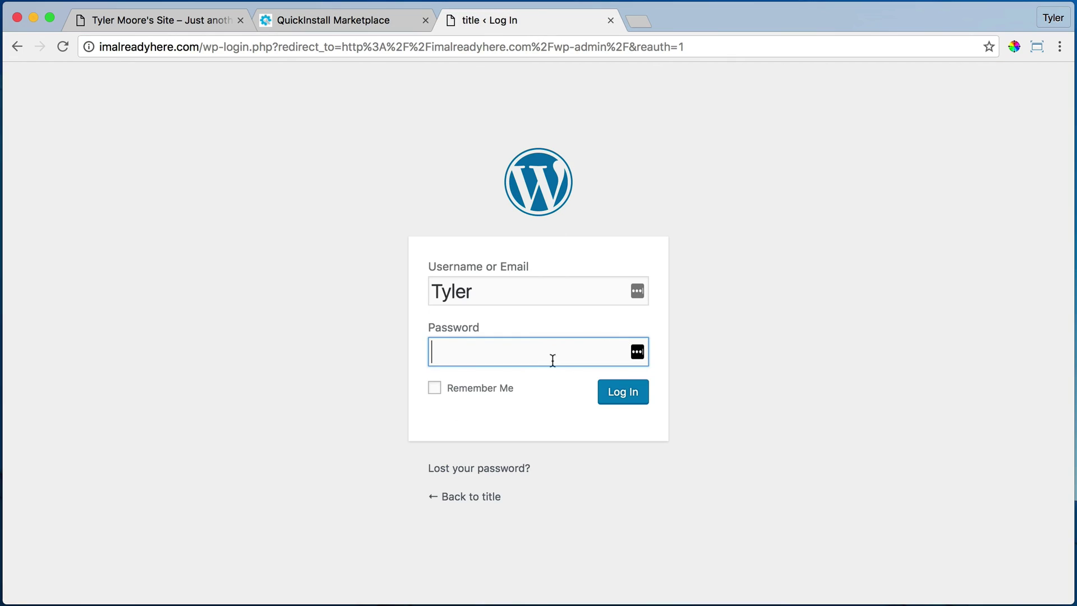
pyautogui.rightClick(538, 351)
pyautogui.click(598, 429)
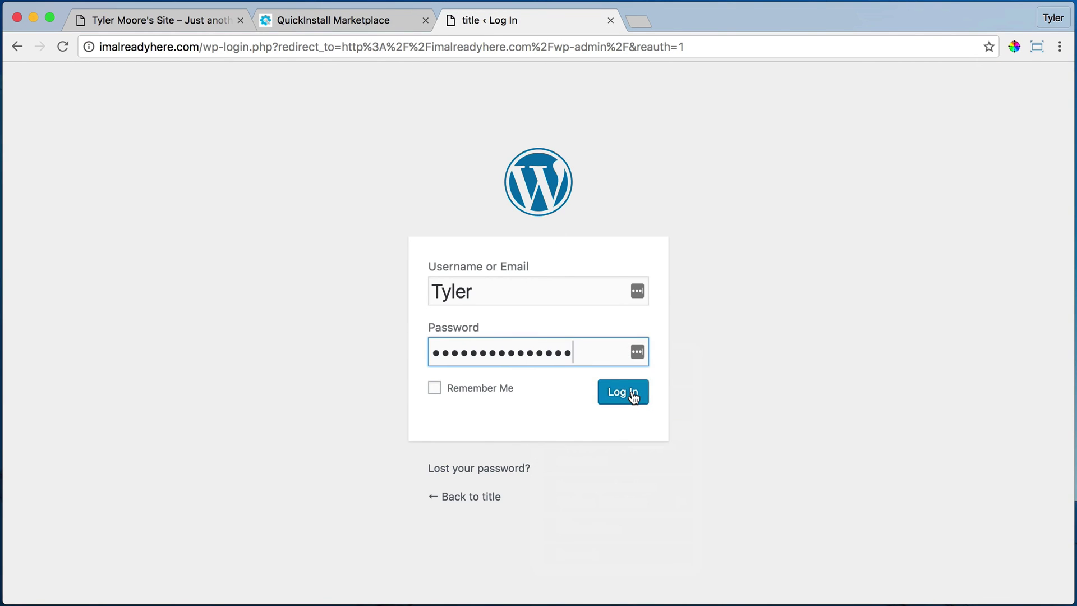
pyautogui.click(631, 395)
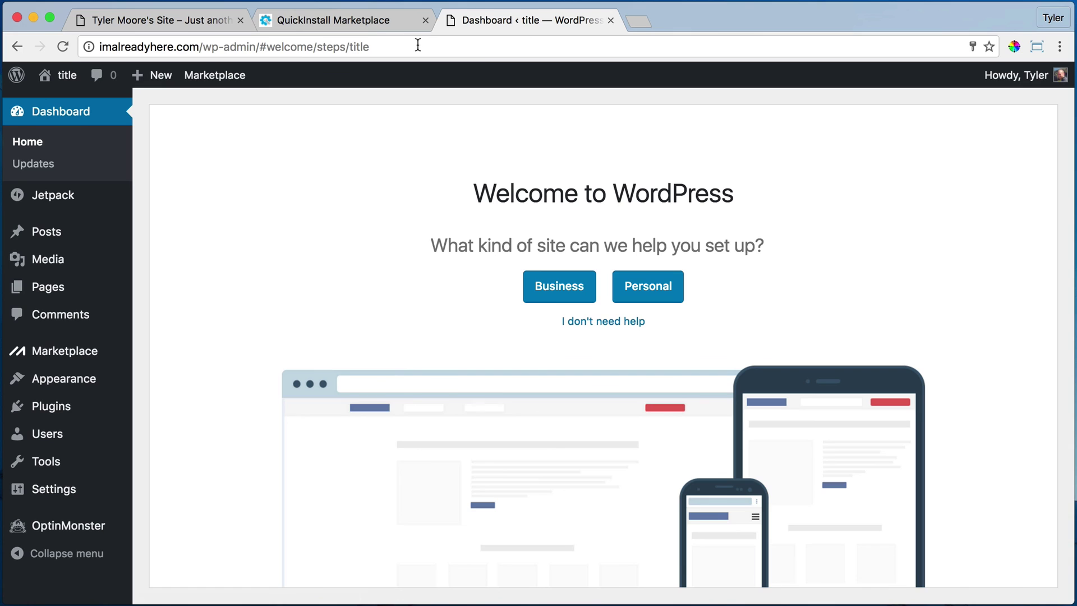
# Step: Switch back to the QuickInstall Marketplace tab to view the new install's admin credentials
pyautogui.click(359, 18)
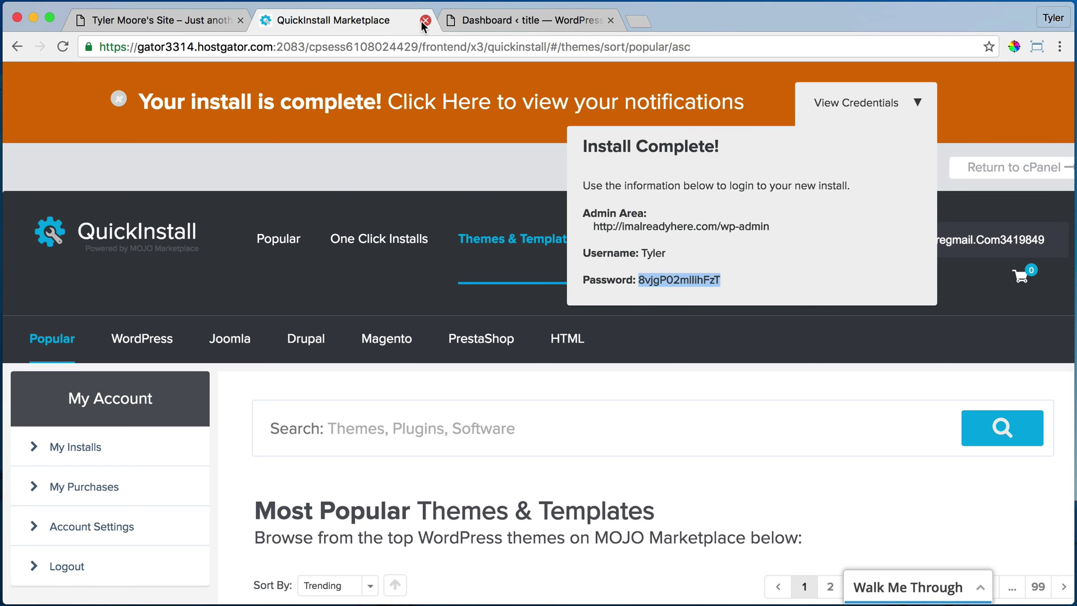